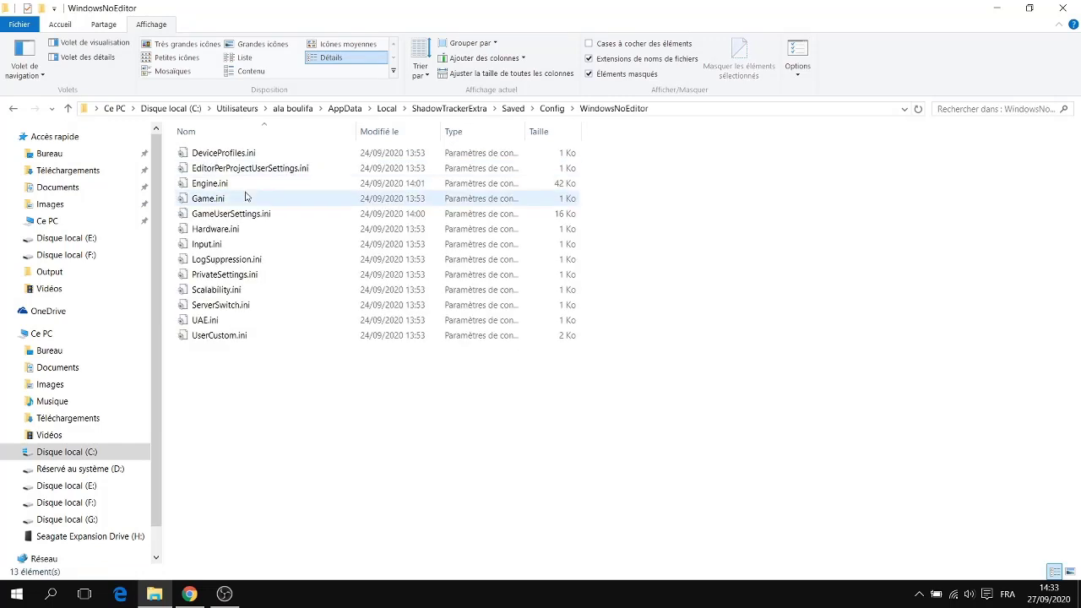
Step: Open GameUserSettings.ini and remove the trailing notes "// 60" and "60 minimom" from the sg.ResolutionQuality and ScreenScale lines
double_click(230, 212)
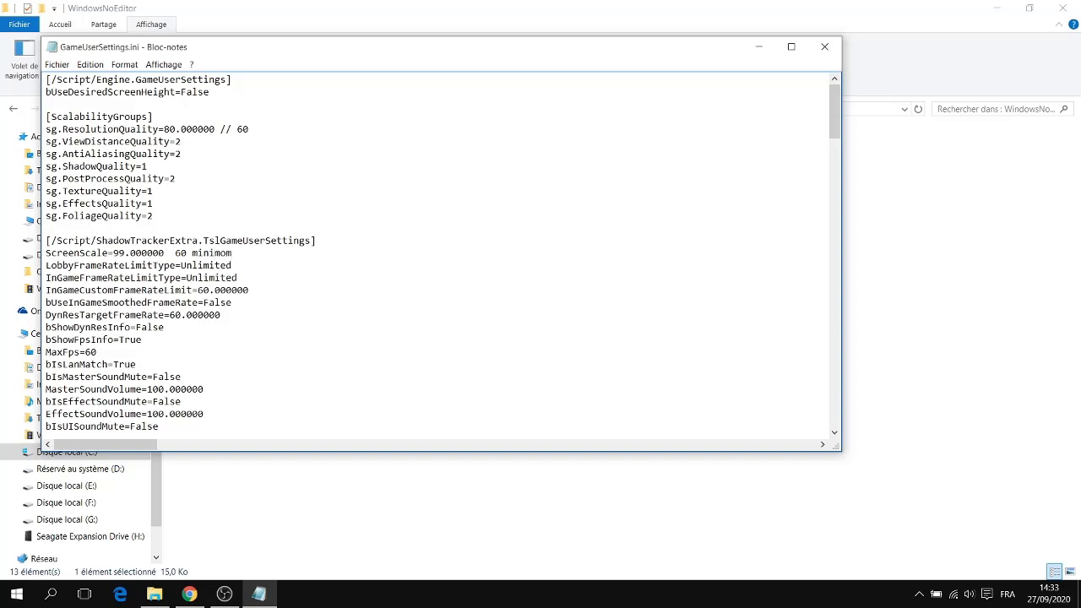
double_click(211, 252)
key("BackSpace")
key("BackSpace")
key("BackSpace")
key("BackSpace")
Step: Review the ScreenScale, sg.ResolutionQuality and DynResTargetFrameRate lines, and close the settings file
triple_click(126, 252)
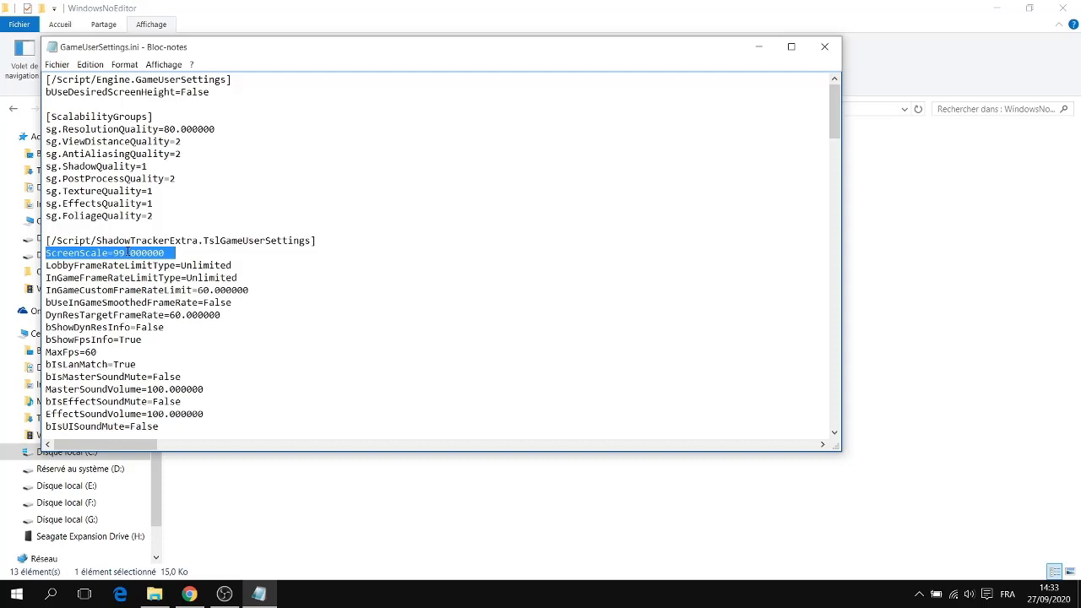
triple_click(180, 127)
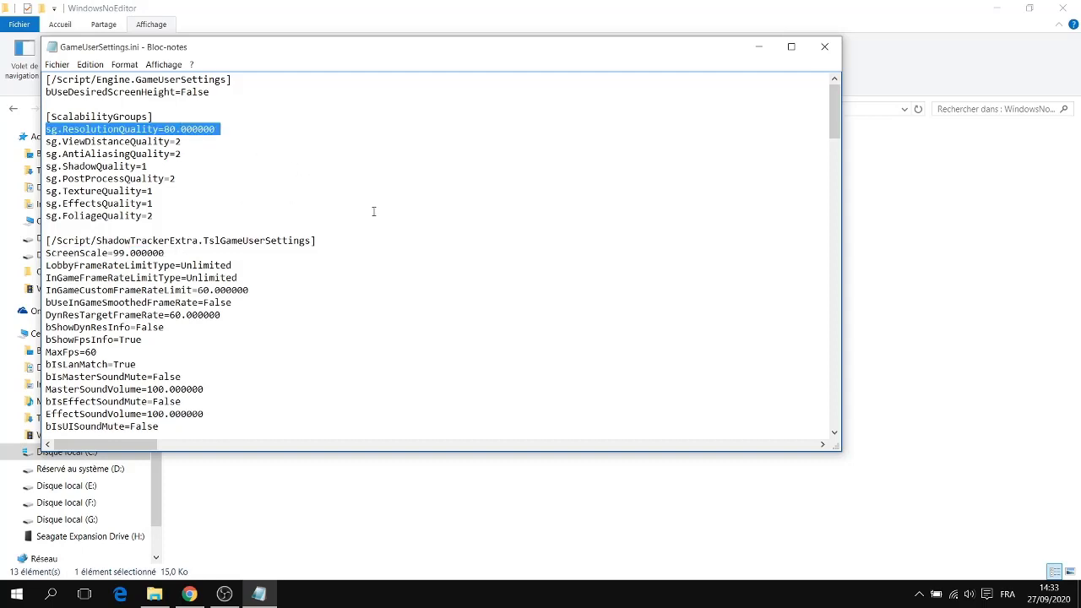
left_click(409, 228)
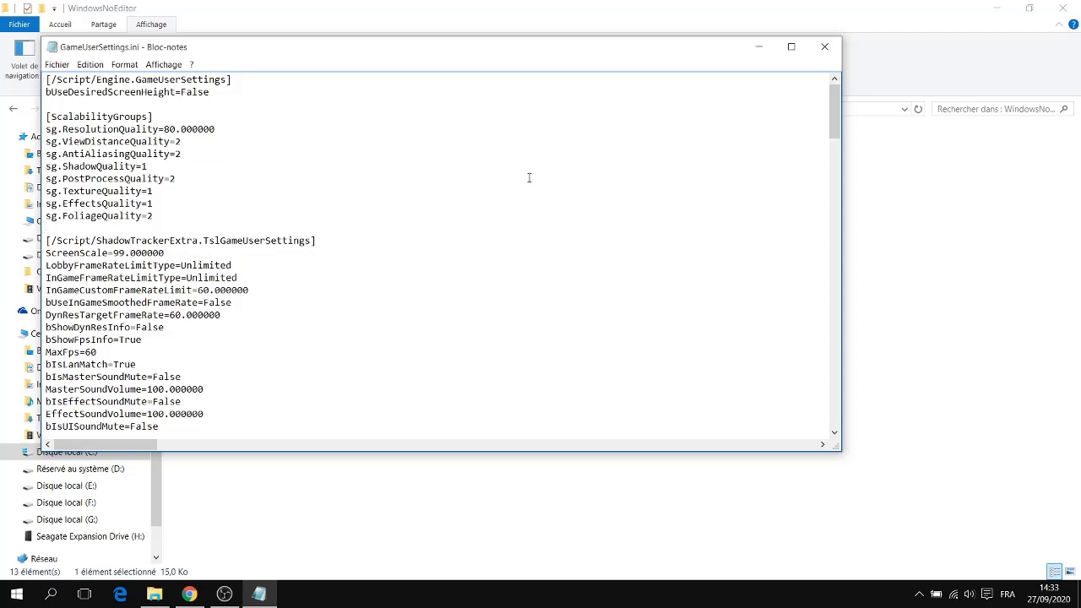
triple_click(218, 314)
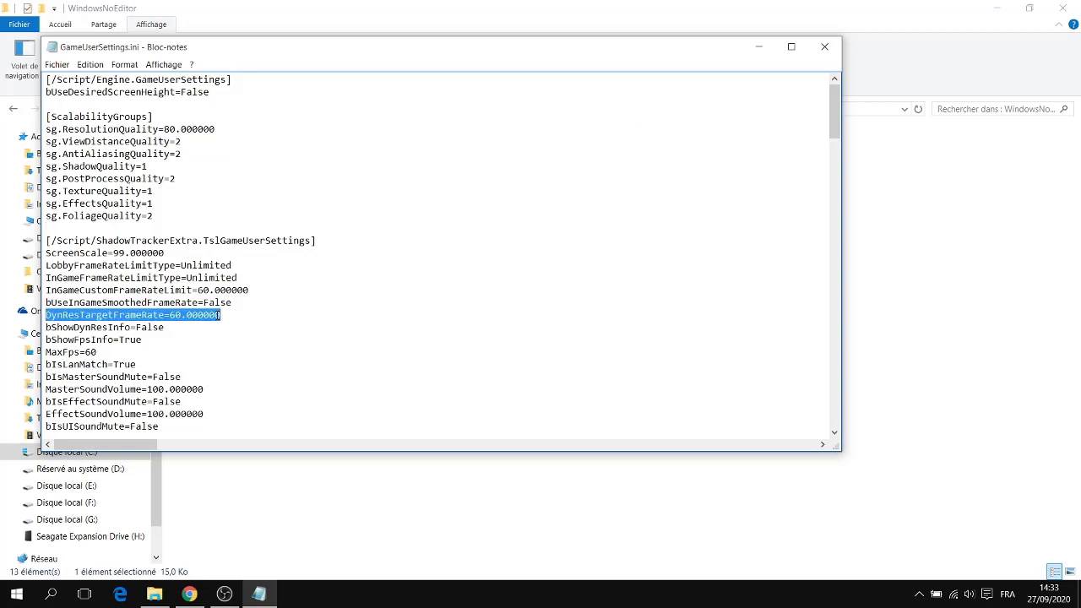
left_click(436, 349)
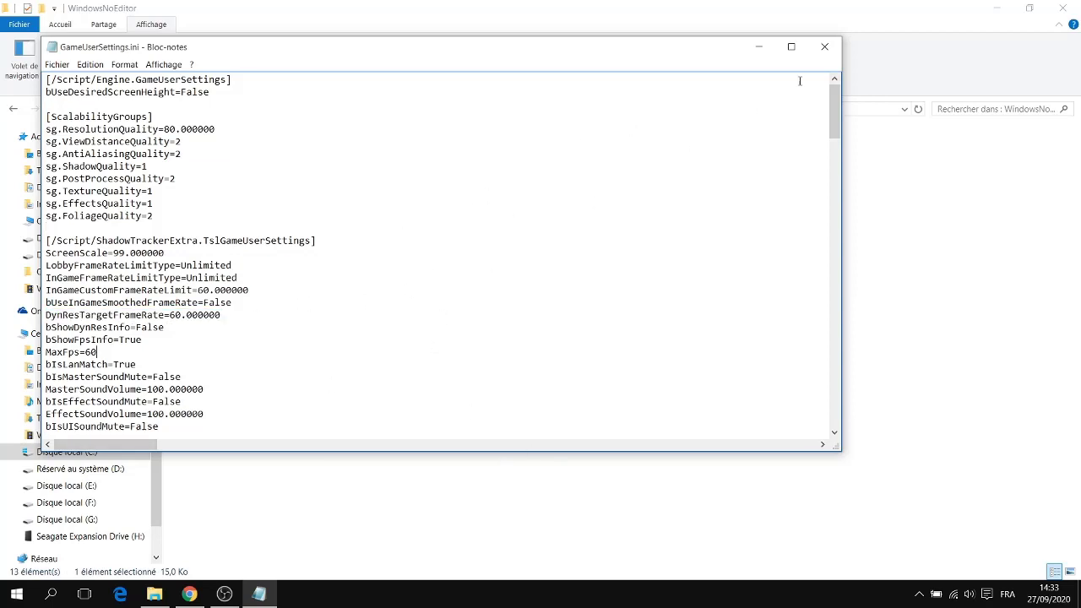
left_click(826, 48)
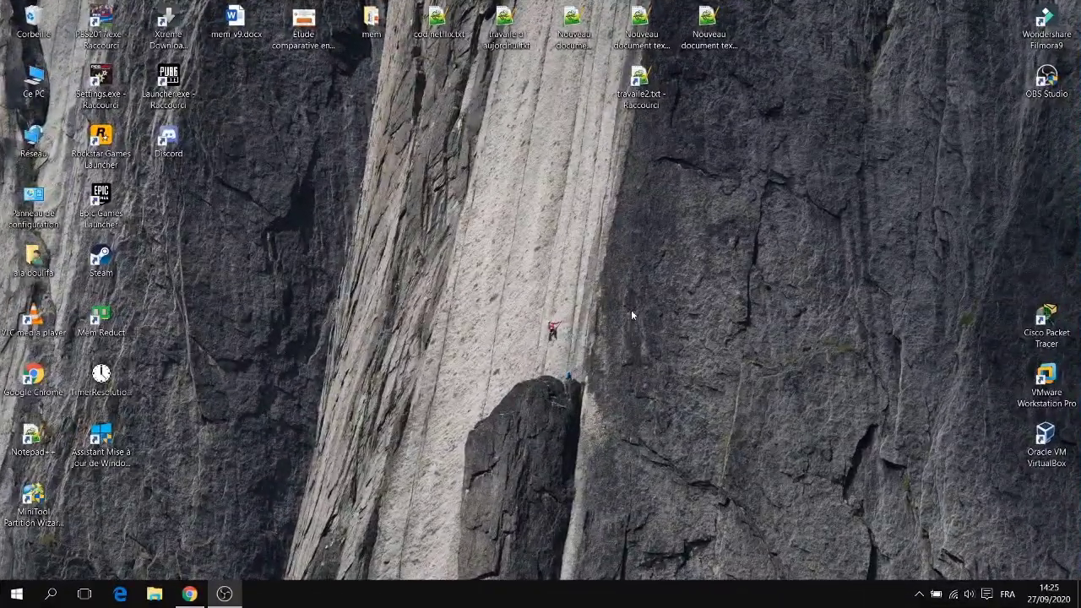
Step: Open Task Manager and display its list of startup programs
right_click(445, 563)
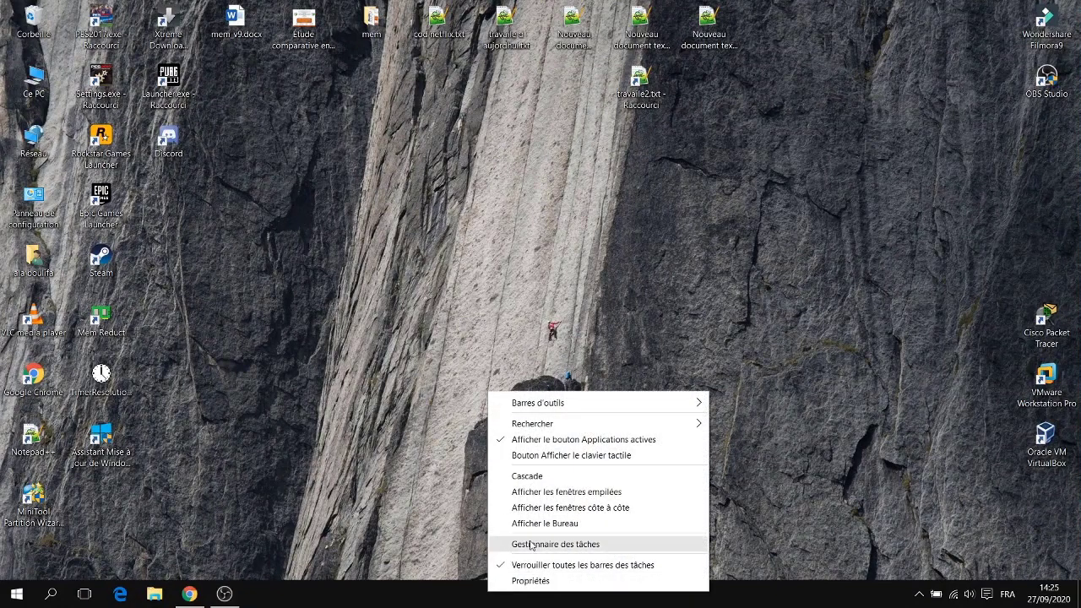
left_click(516, 543)
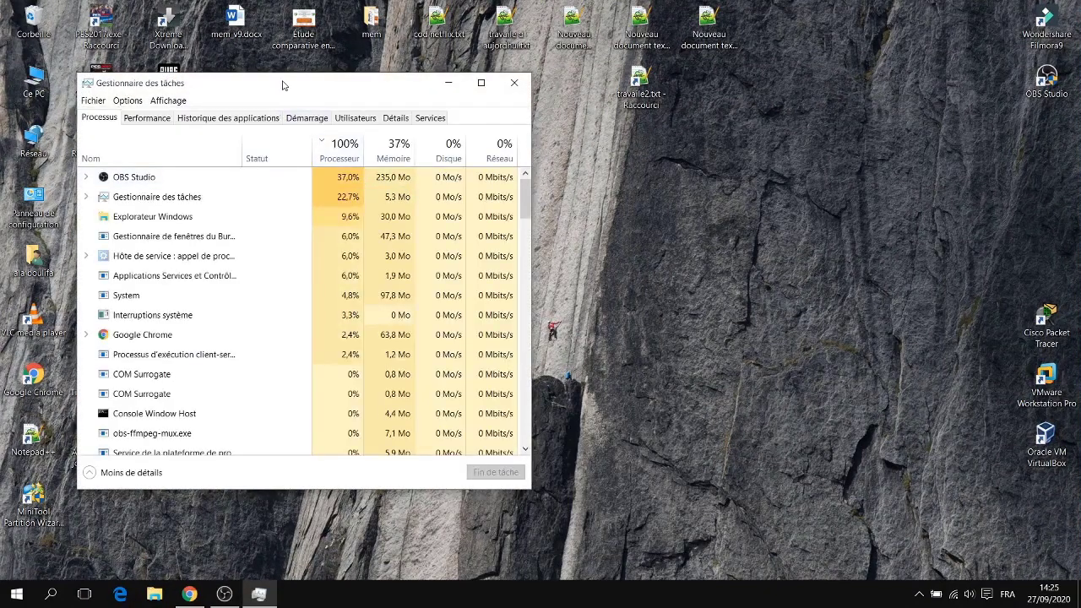
left_click_drag(278, 87, 502, 91)
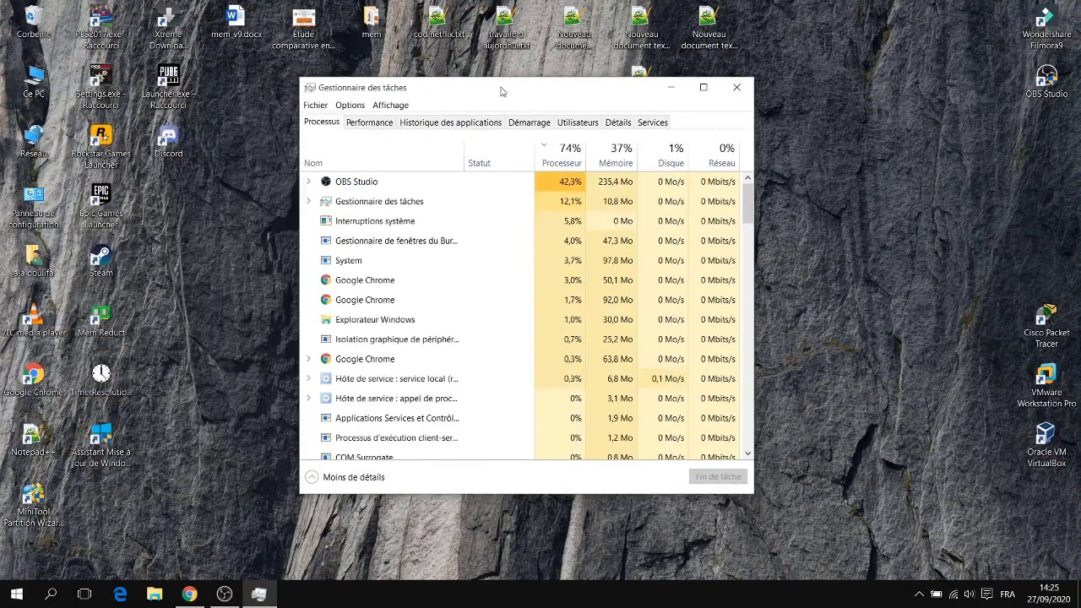
left_click(529, 122)
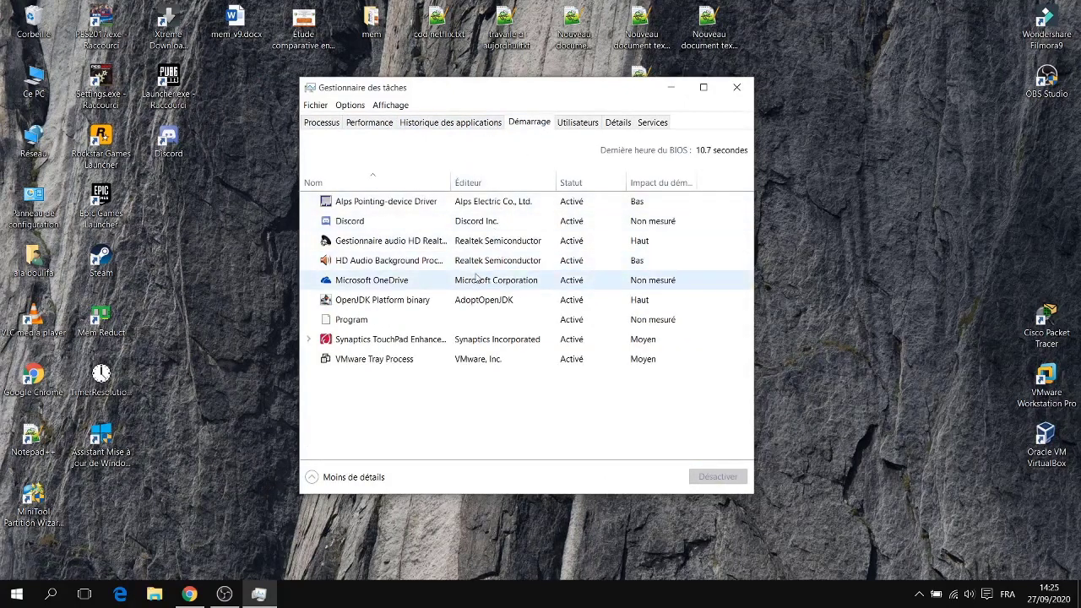
Step: Disable the Discord and Microsoft OneDrive startup entries
left_click(473, 222)
right_click(481, 223)
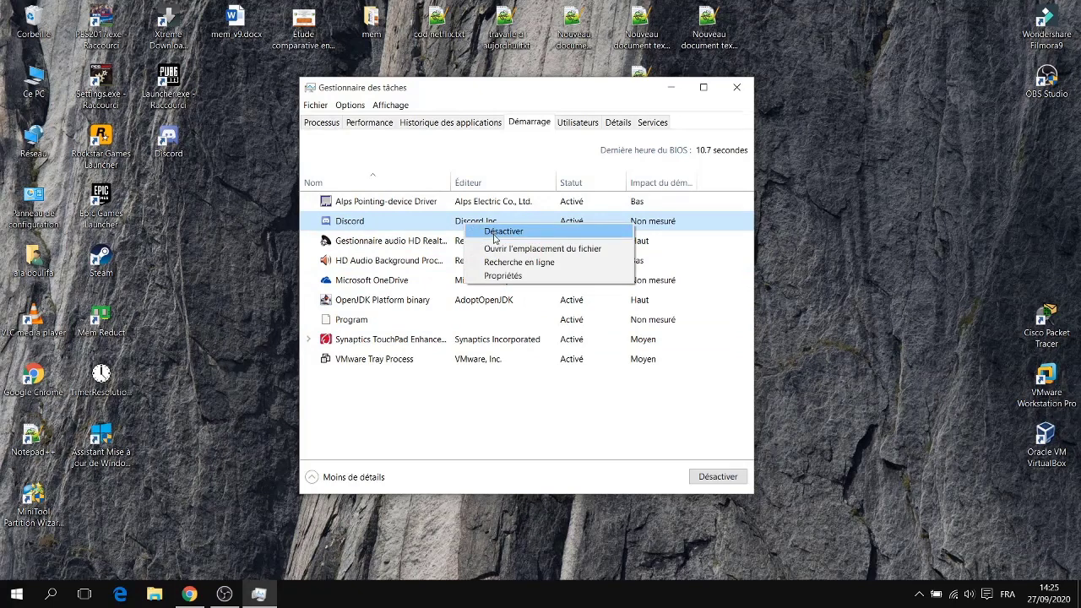
left_click(495, 231)
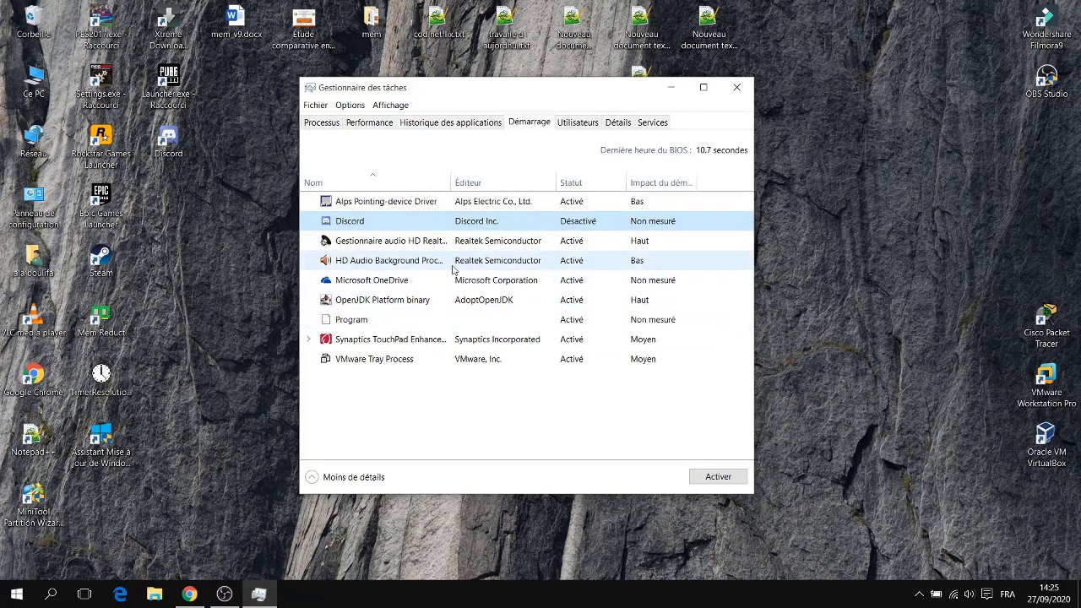
left_click(448, 362)
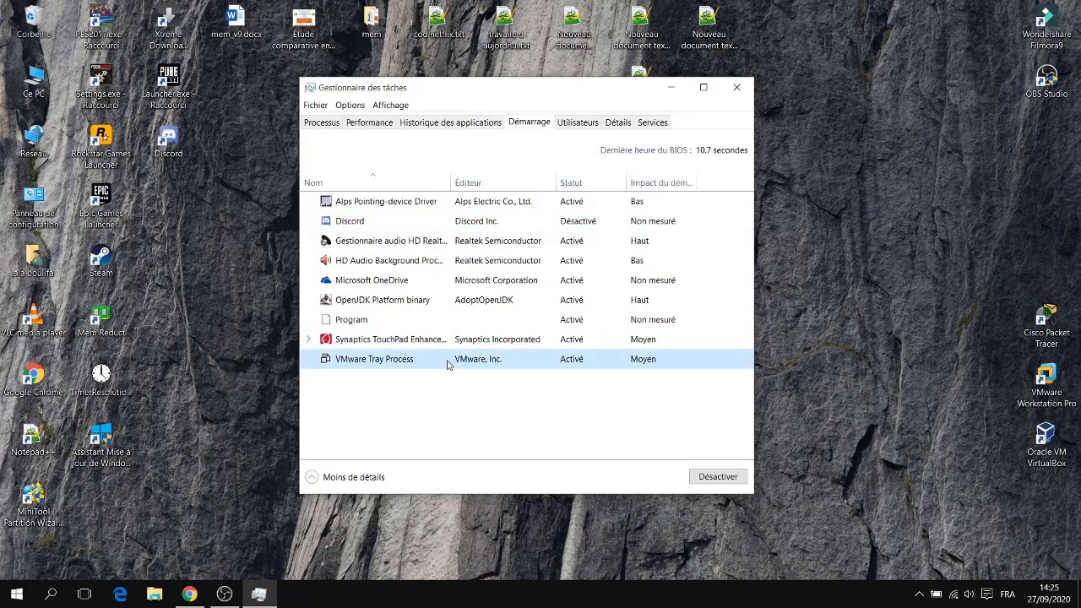
right_click(437, 289)
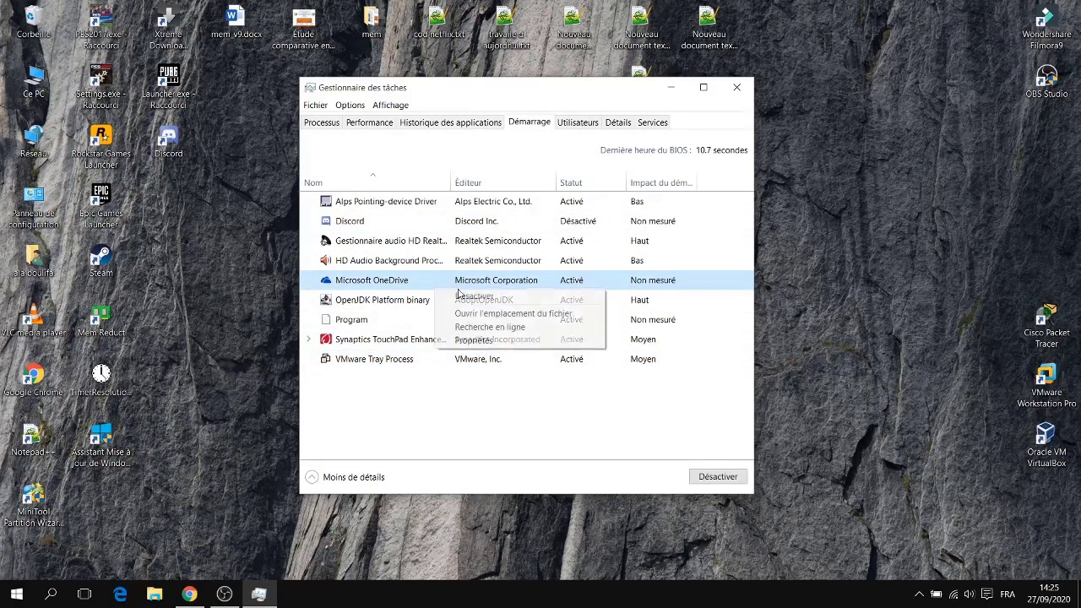
left_click(486, 298)
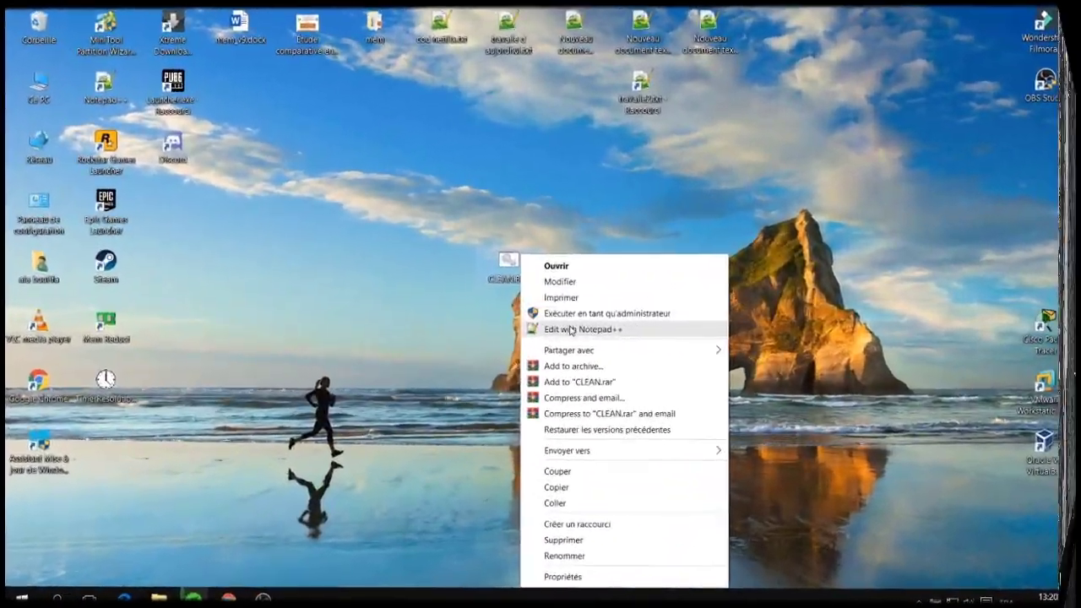
Step: Inspect the deletion commands of CLEAN.BAT in Notepad++, close the editor and run the batch file from the desktop
left_click(342, 321)
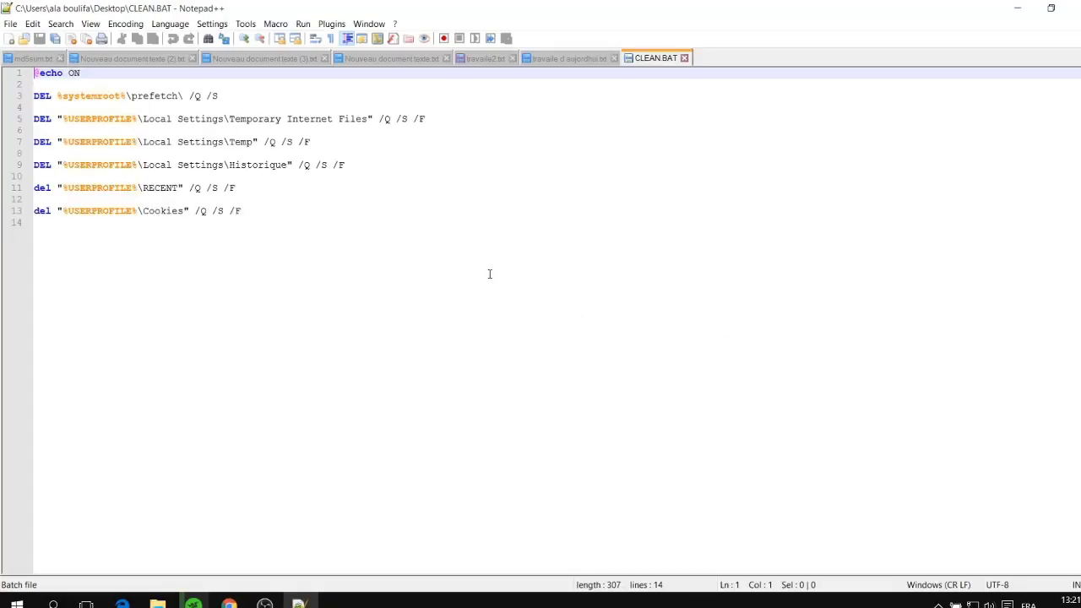
left_click(330, 188)
left_click_drag(322, 254, 112, 74)
left_click(490, 226)
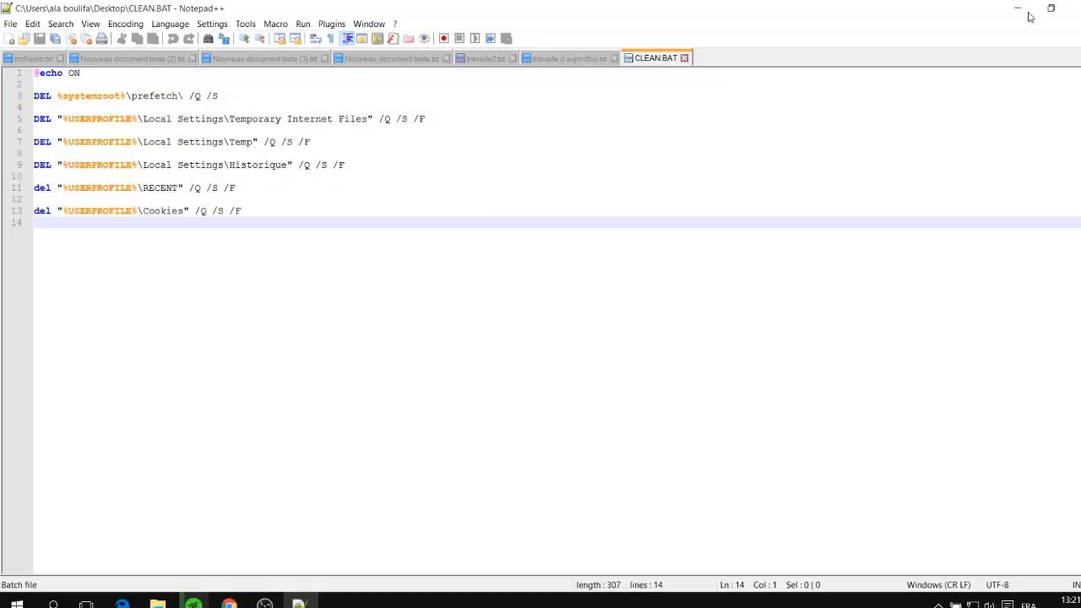
left_click(1070, 8)
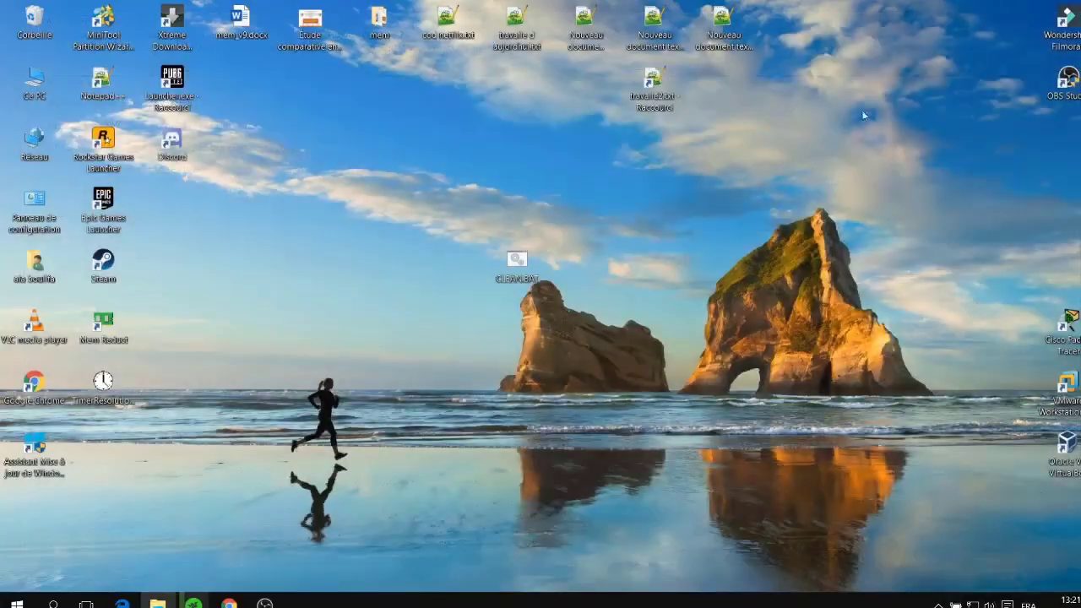
double_click(515, 262)
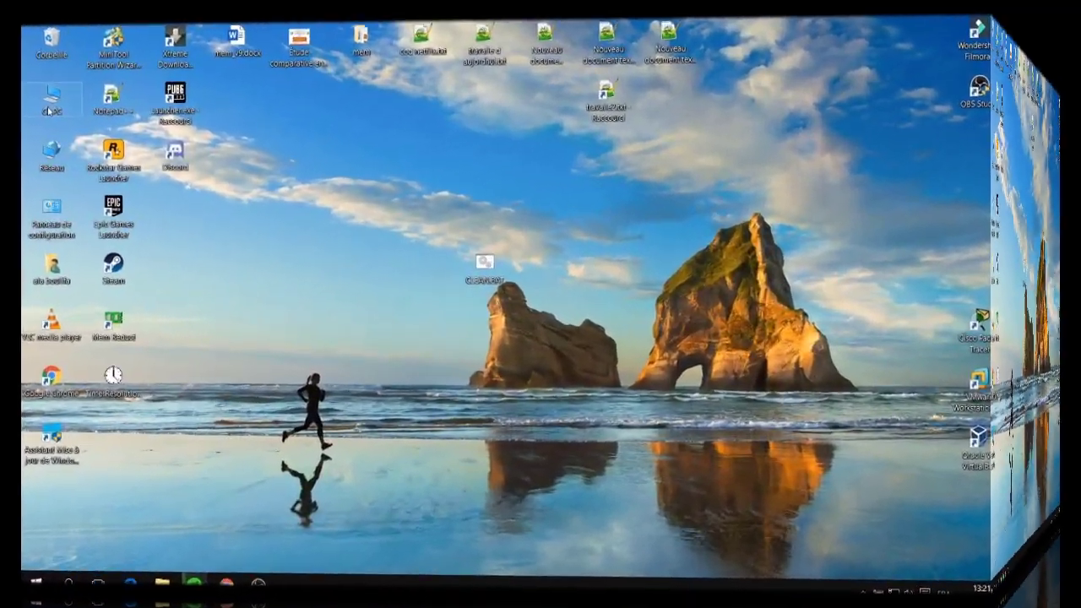
Step: Open the performance options in the advanced system settings and let Windows choose the best visual effects configuration
right_click(48, 108)
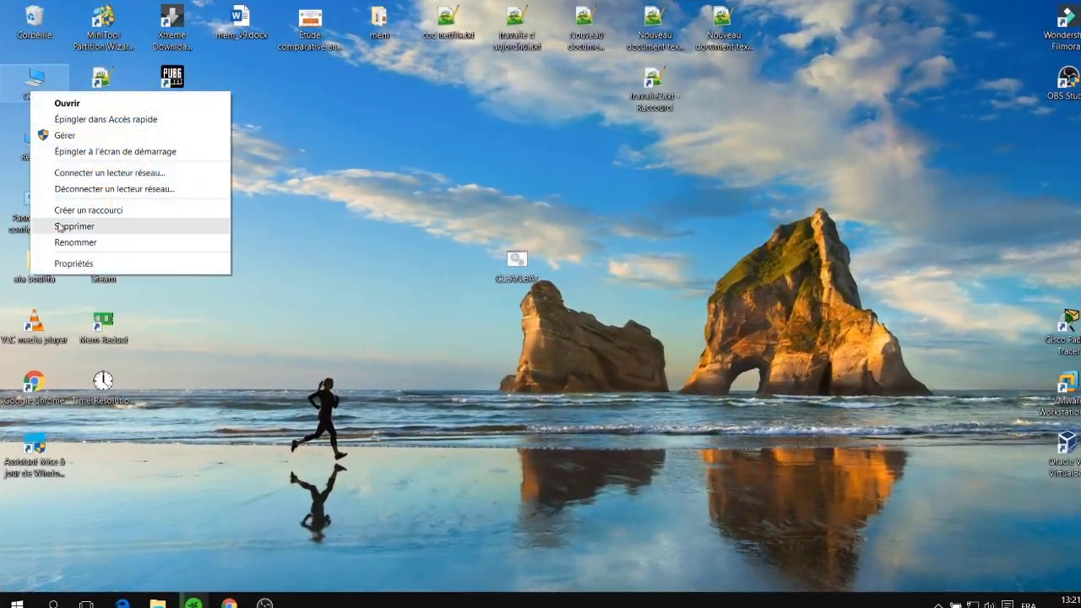
left_click(73, 269)
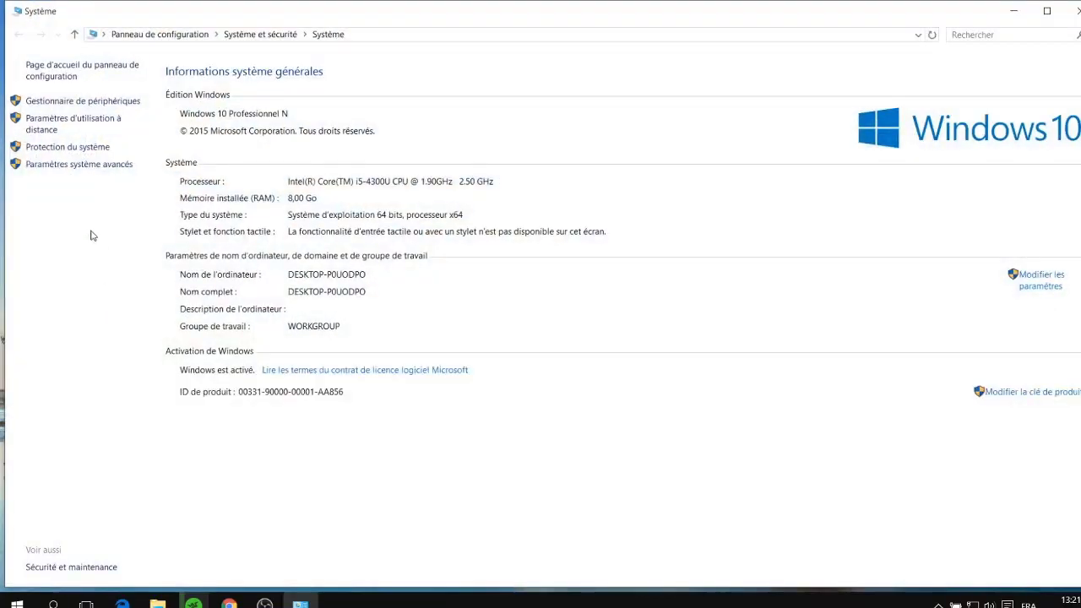
left_click(81, 164)
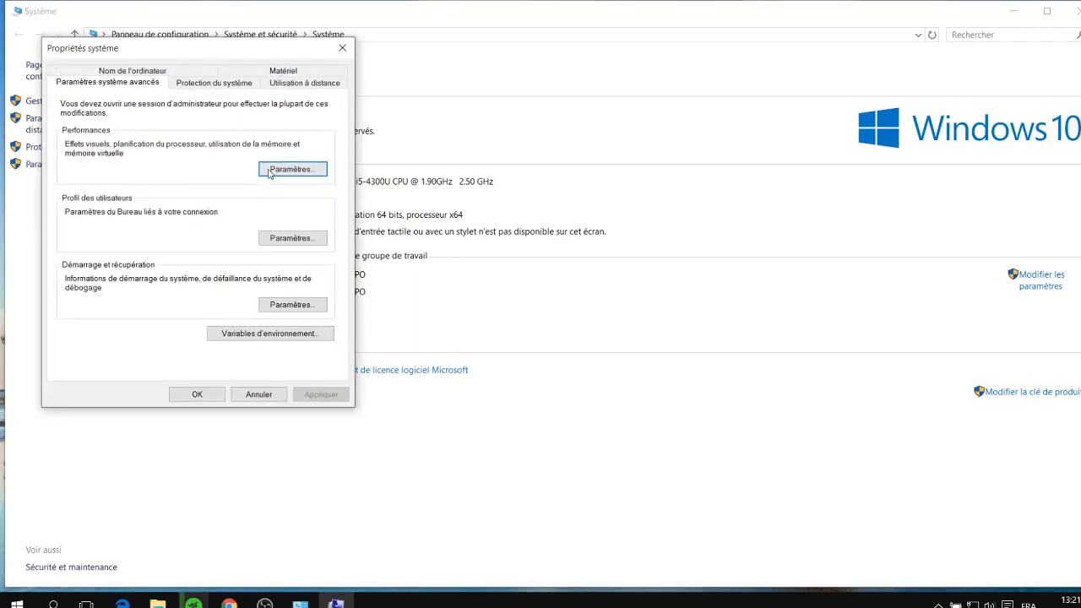
left_click(270, 174)
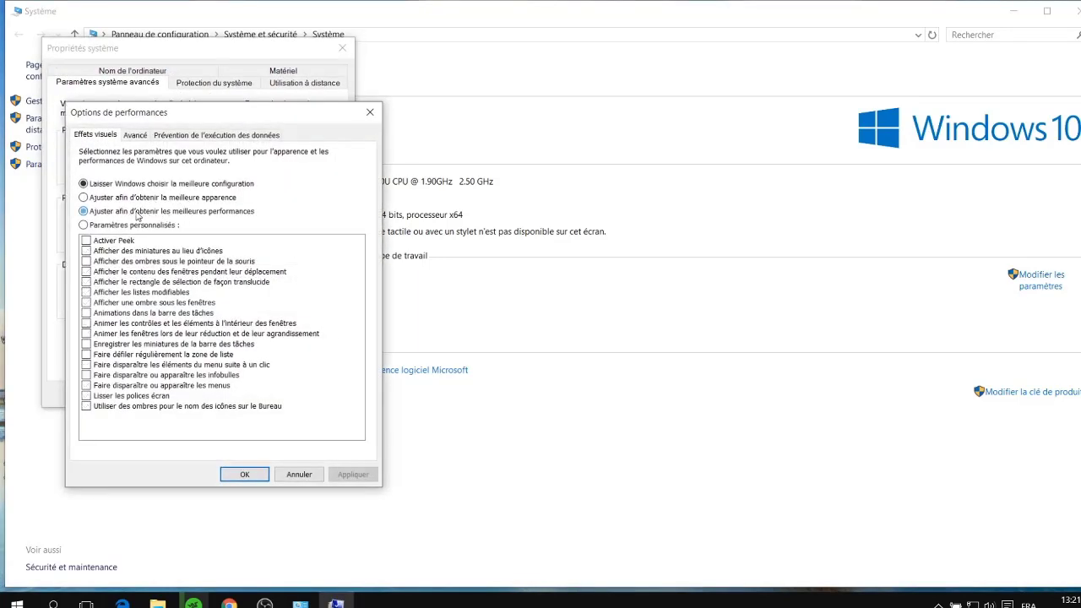
left_click(135, 212)
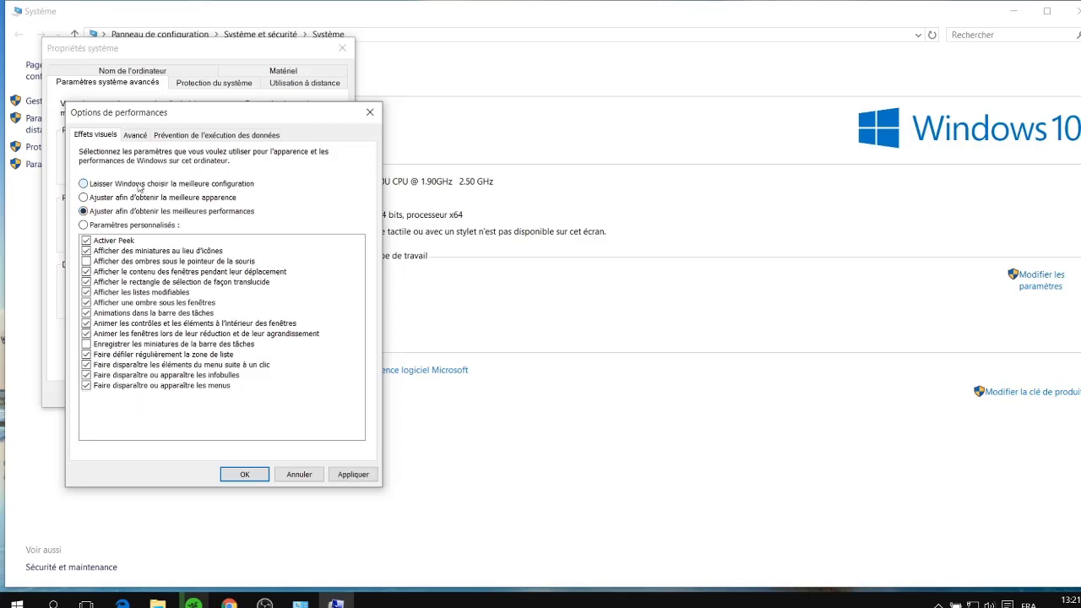
left_click(141, 184)
Step: Enable automatic paging file management for all drives, apply it, and close the performance options after checking the data execution prevention setting
left_click(137, 135)
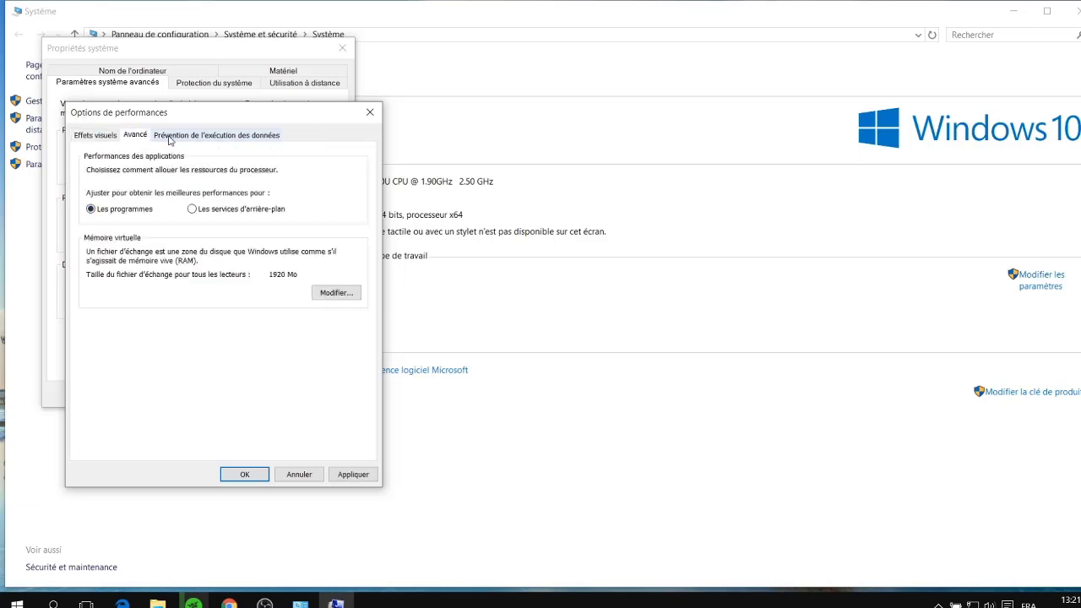
left_click(334, 292)
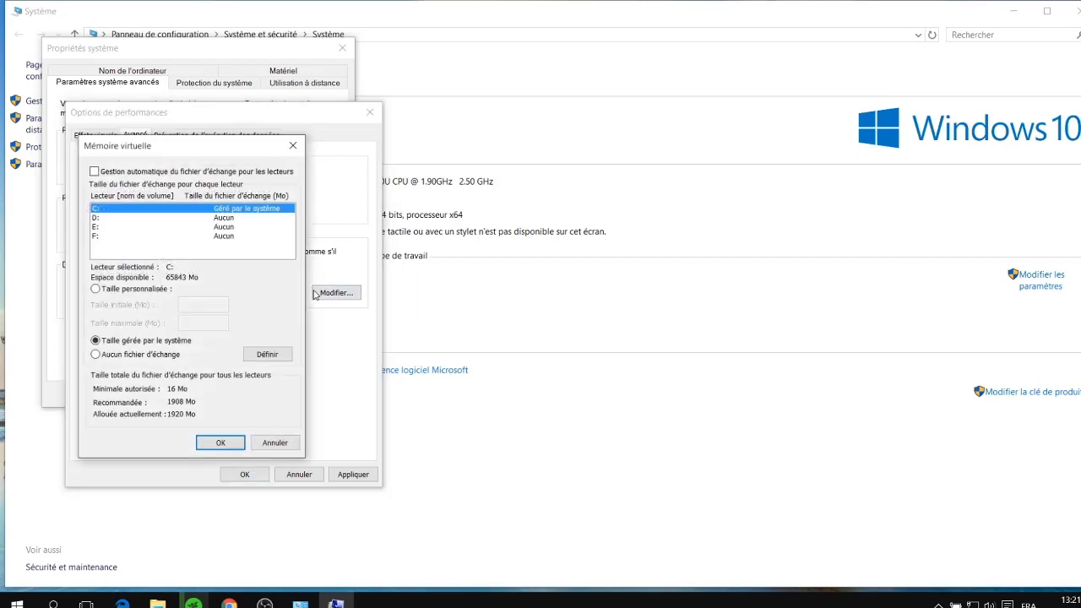
left_click(116, 287)
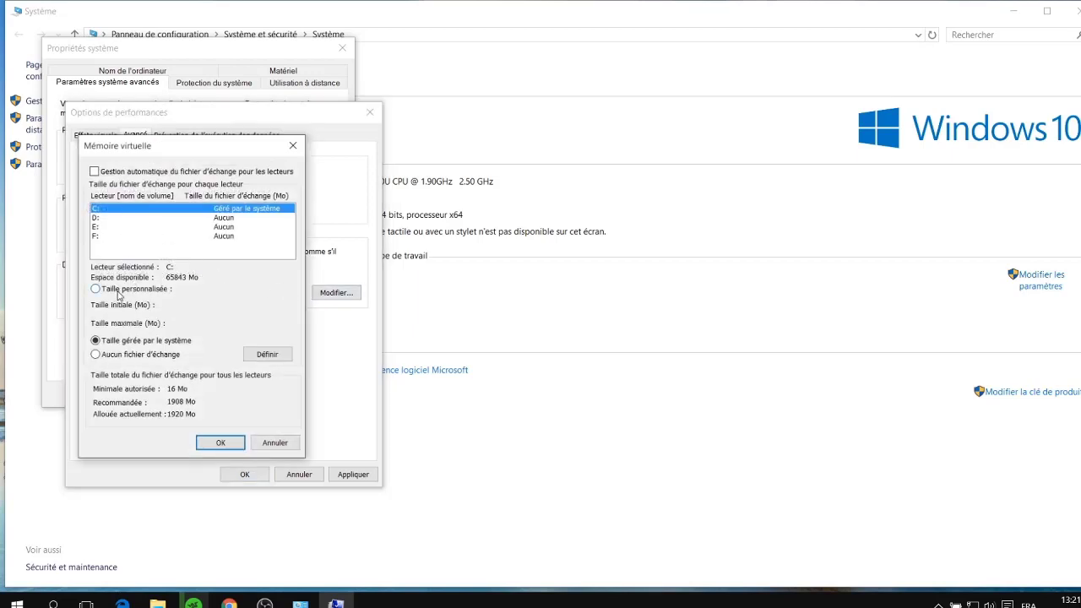
left_click(114, 172)
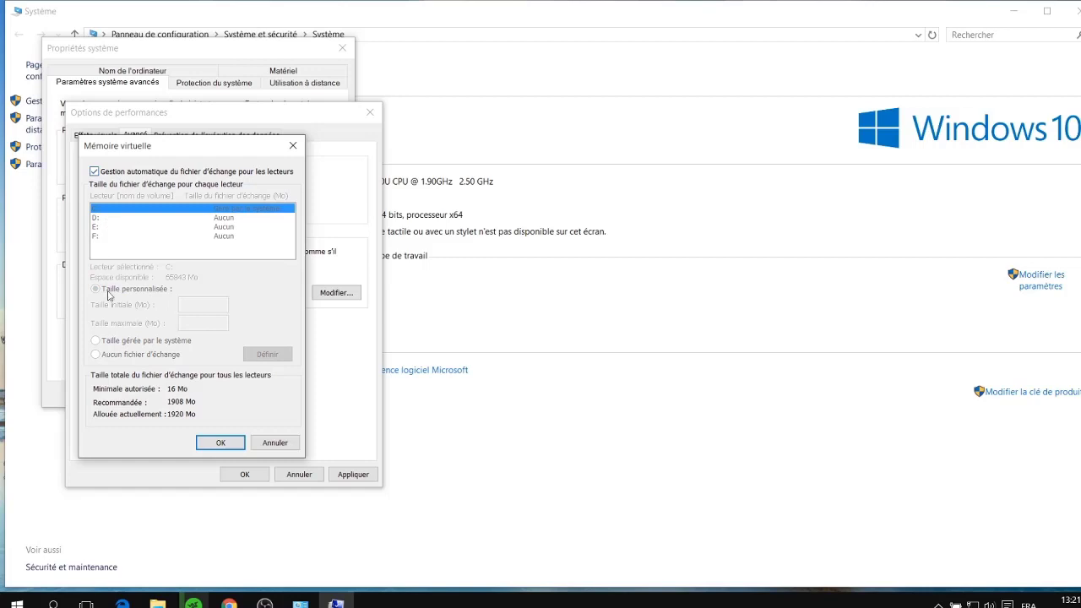
left_click(215, 440)
left_click(353, 473)
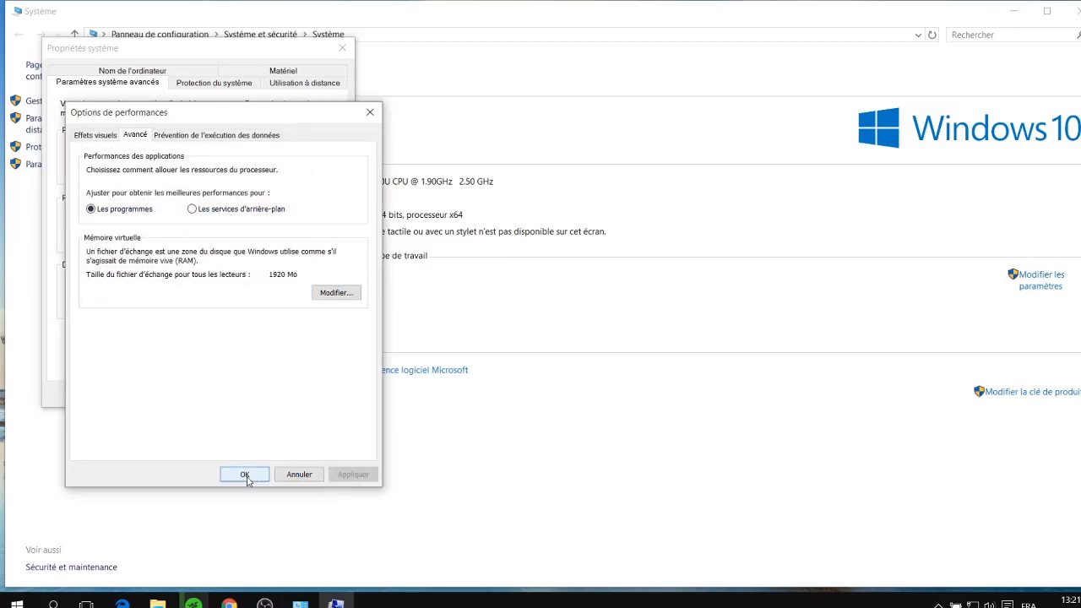
left_click(184, 135)
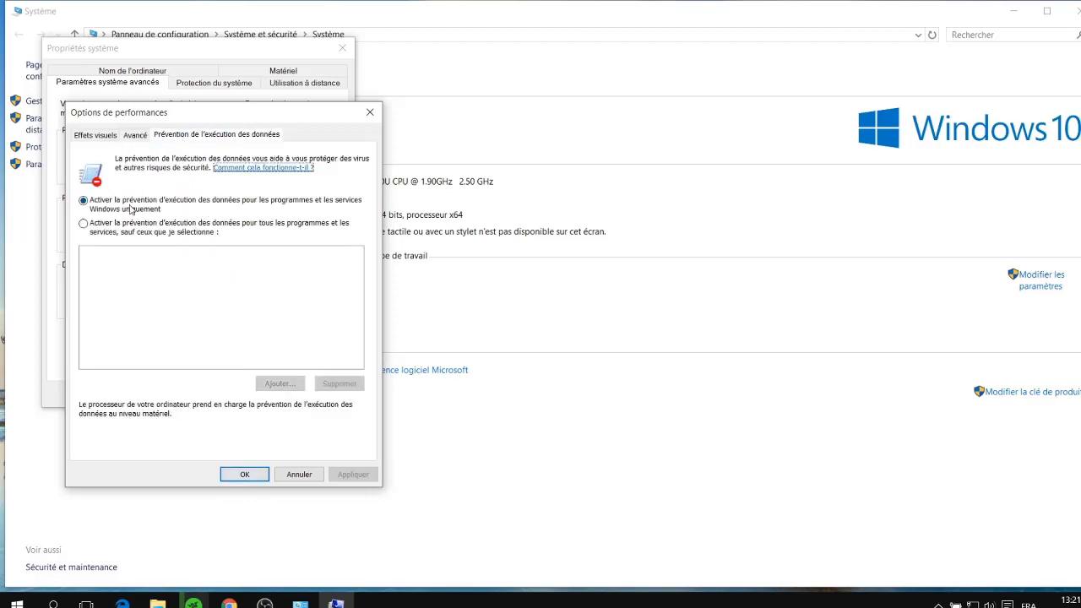
left_click(244, 473)
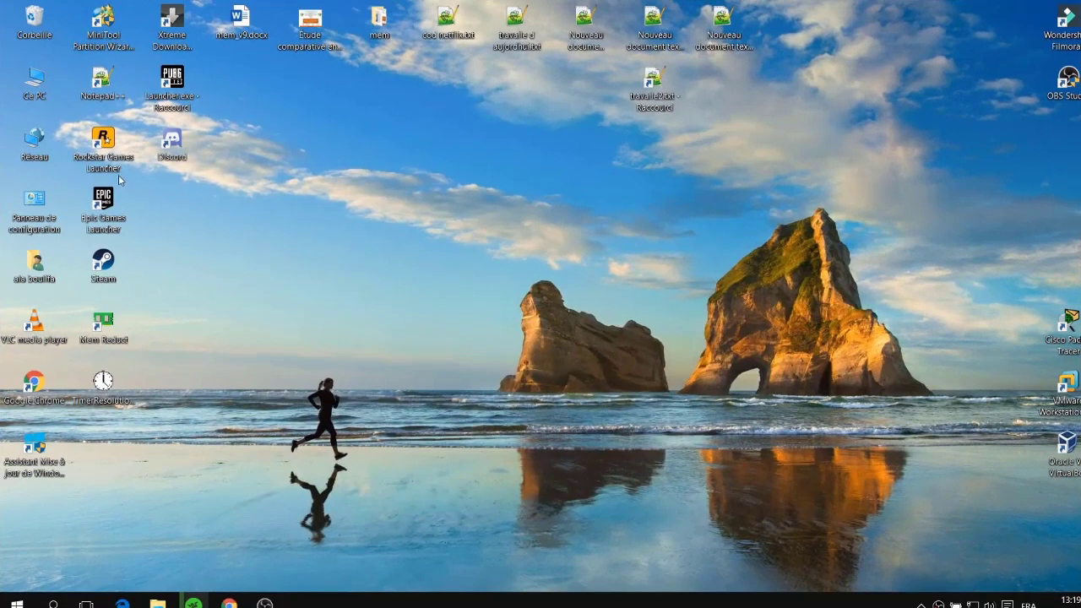
Step: Launch Mem Reduct, clean the memory, and minimize its window
double_click(103, 325)
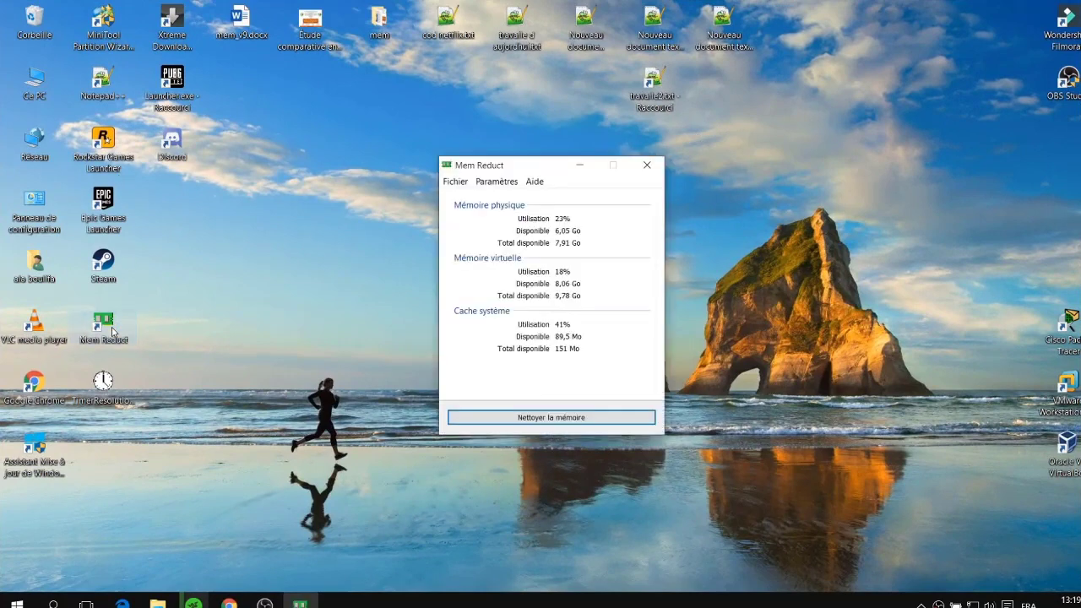
left_click(600, 417)
left_click(603, 321)
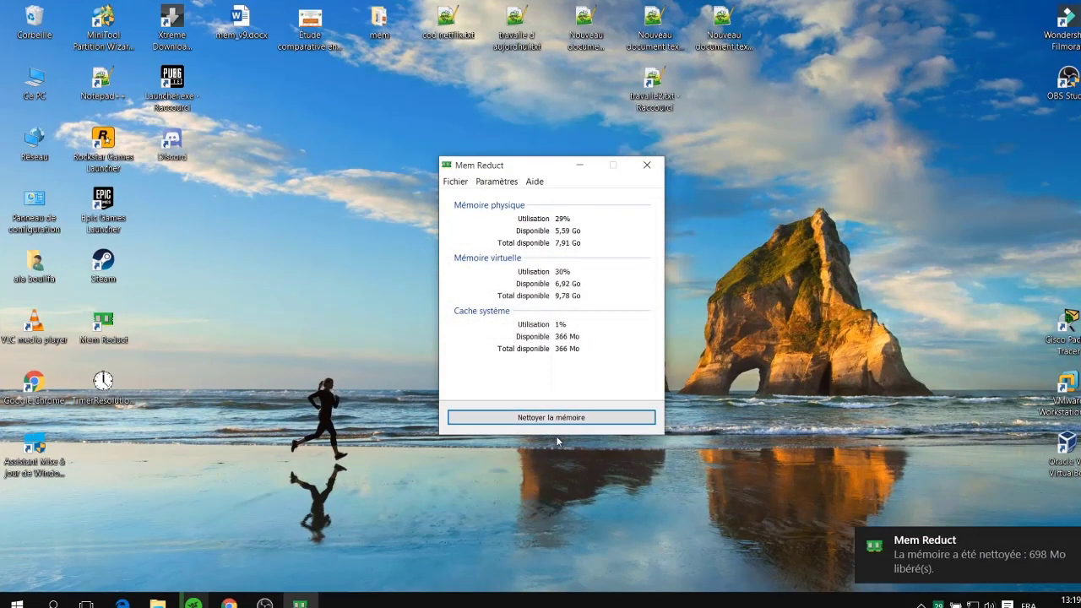
left_click(580, 165)
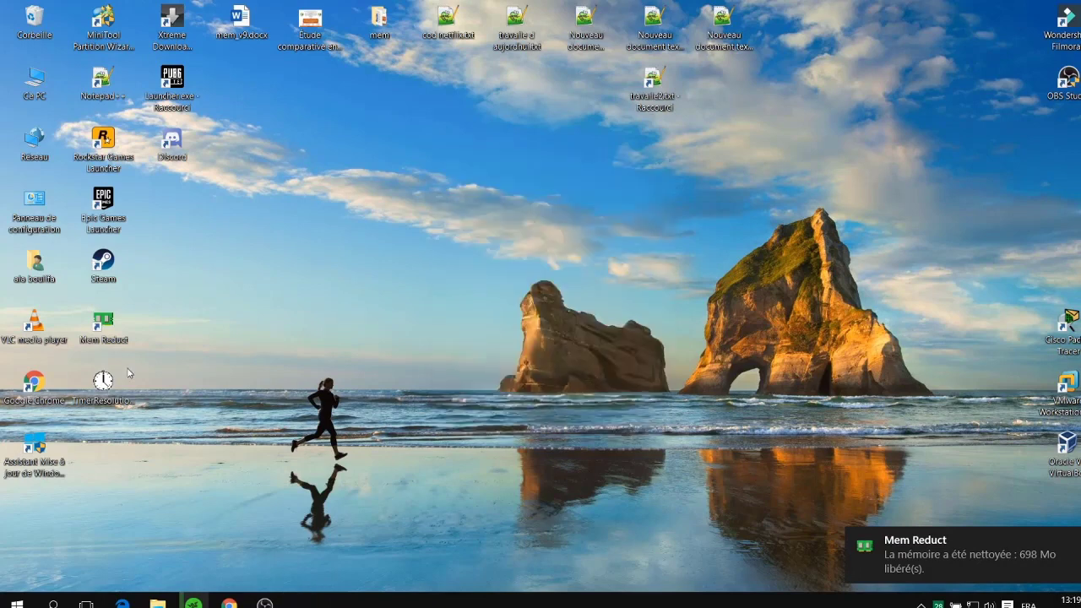
Step: Launch TimerResolution from the desktop and set the timer to its maximum resolution
double_click(114, 388)
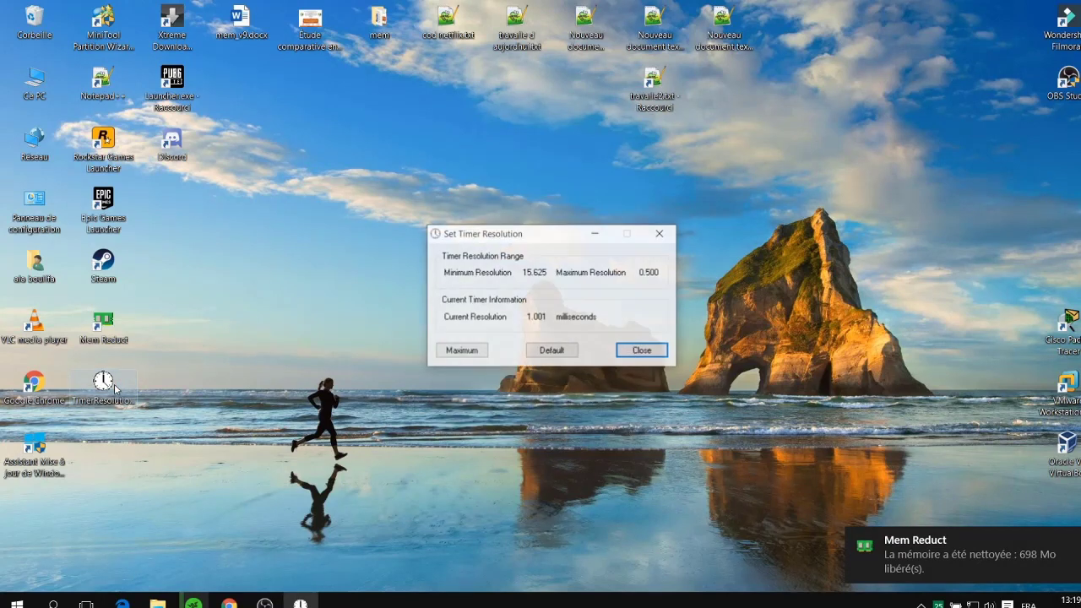
left_click(471, 352)
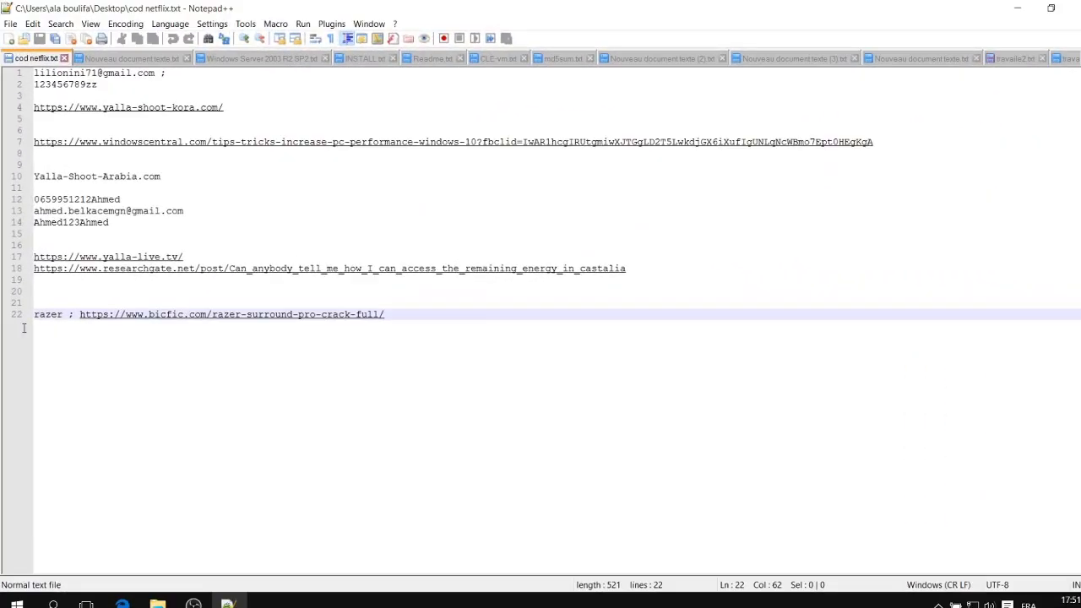
Step: Open the instructions text file of Razer Surround Pro 7.1 v2.0.29.20 from the Compressed downloads folder
key("shift+Home")
key("End")
left_click(157, 603)
double_click(257, 171)
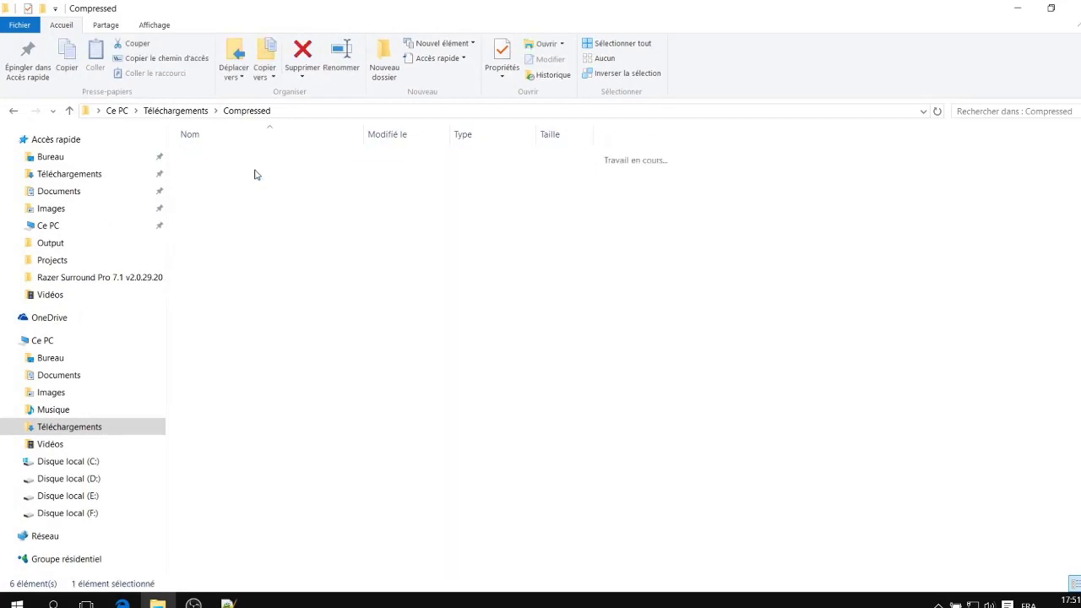
double_click(242, 203)
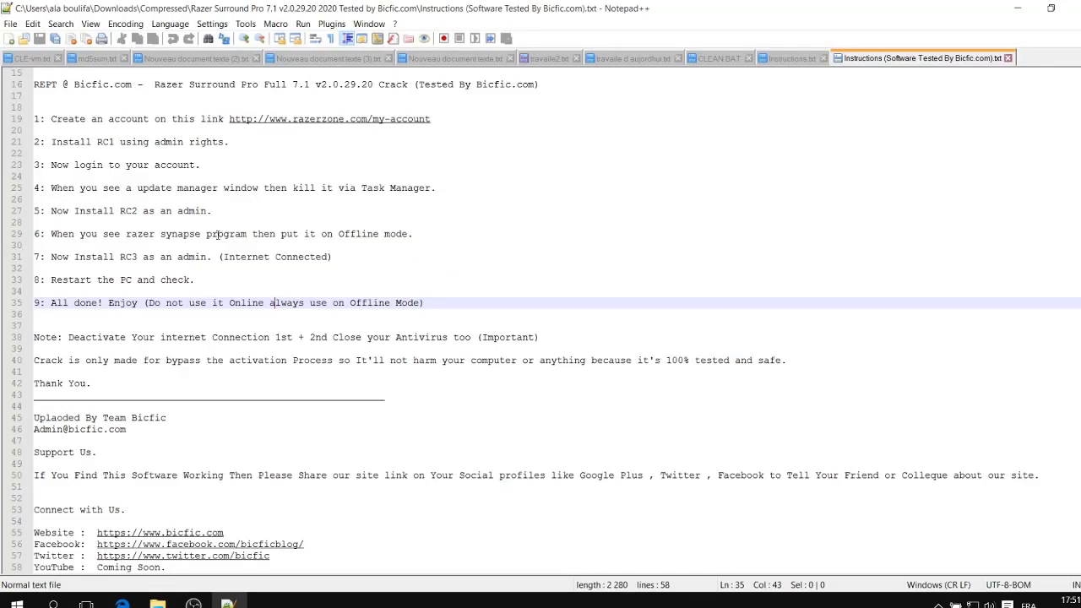
scroll(211, 287, "up", 5)
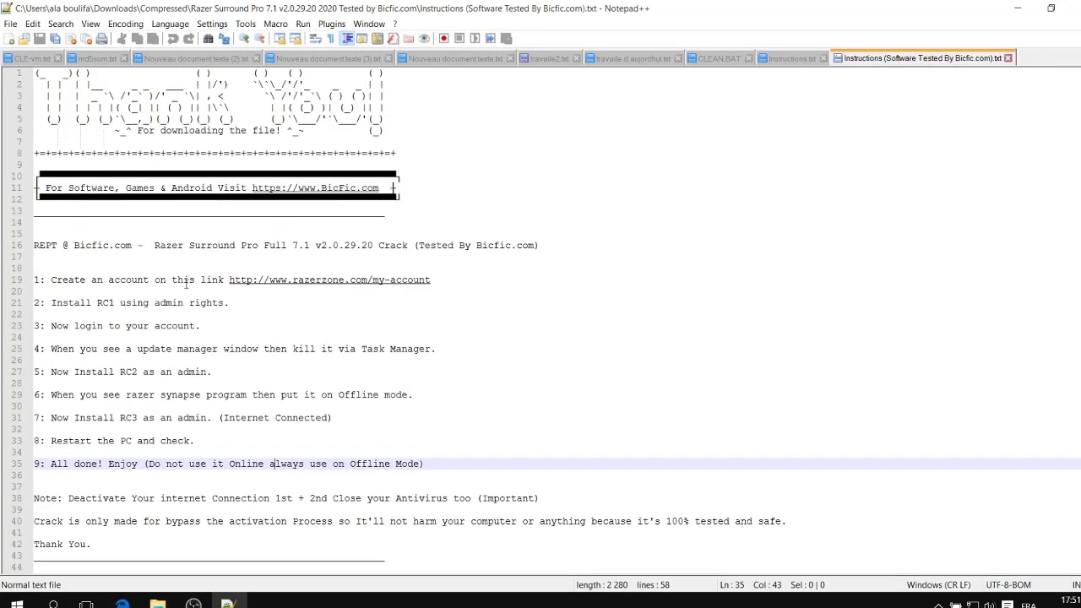
Step: Examine the Razer Surround installation instructions line by line, from creating the account to the closing note on internet connection and antivirus
left_click_drag(52, 283, 464, 284)
left_click_drag(97, 306, 112, 307)
triple_click(112, 307)
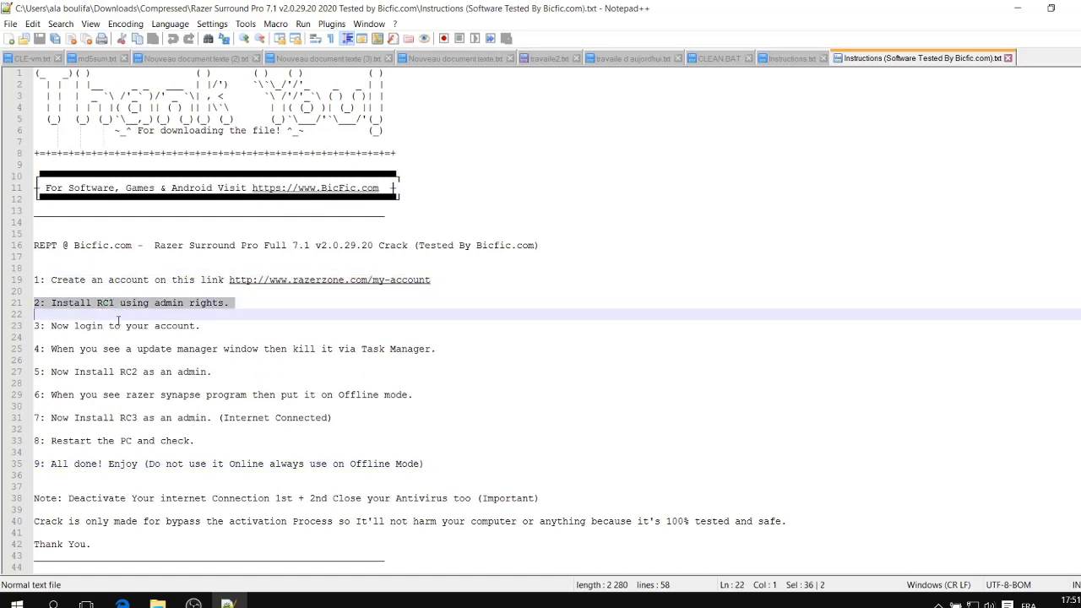
left_click(121, 334)
left_click_drag(46, 325, 201, 326)
left_click(115, 348)
left_click_drag(49, 349, 470, 351)
left_click_drag(49, 371, 223, 360)
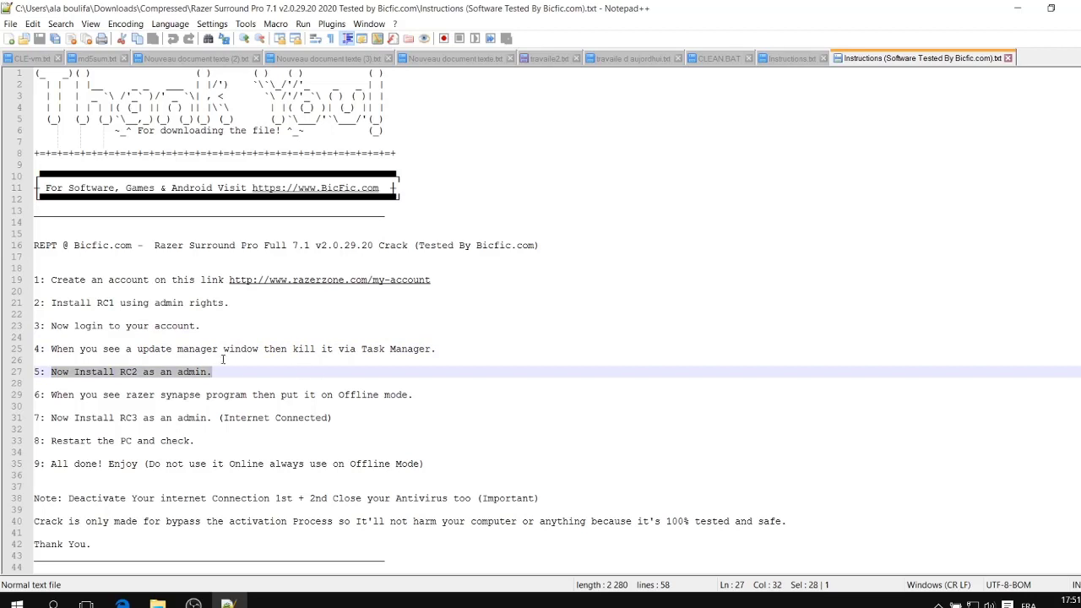
left_click_drag(36, 280, 452, 458)
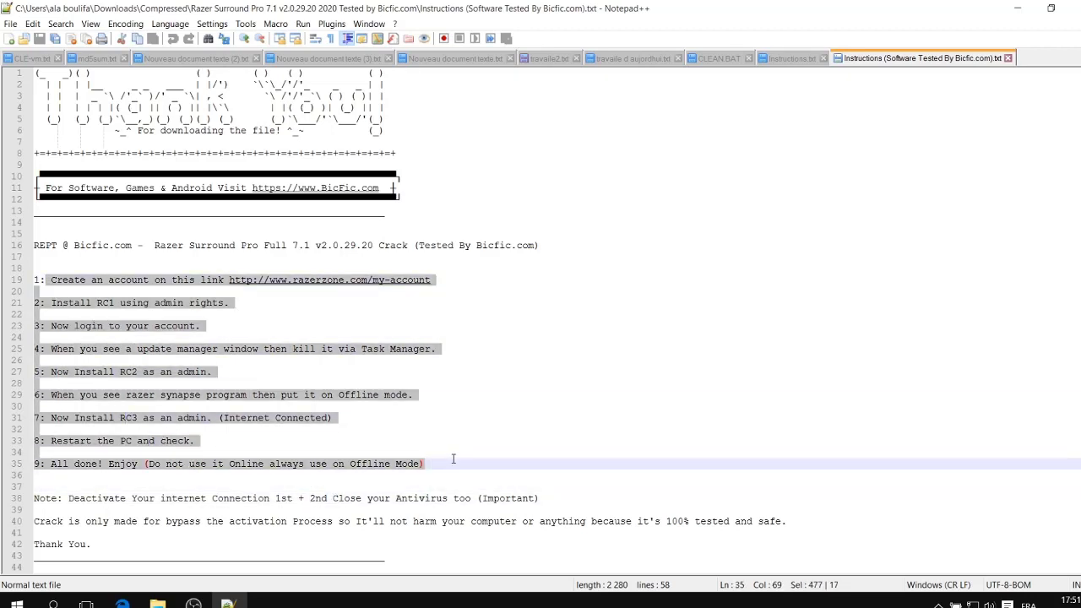
left_click(104, 498)
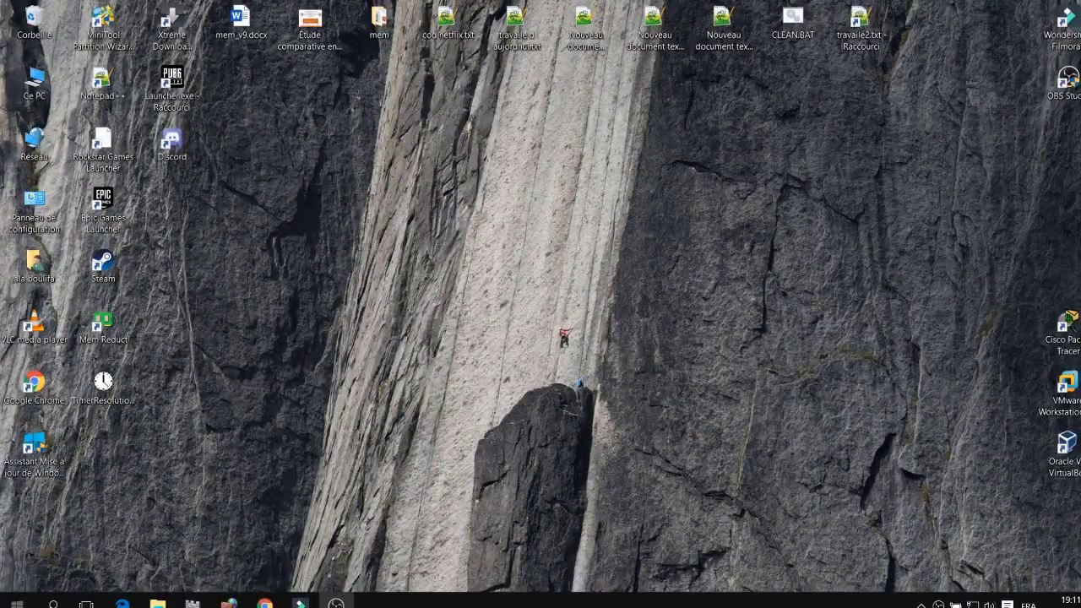
Step: Start Razer Synapse and bring up its Razer Surround window
left_click(17, 601)
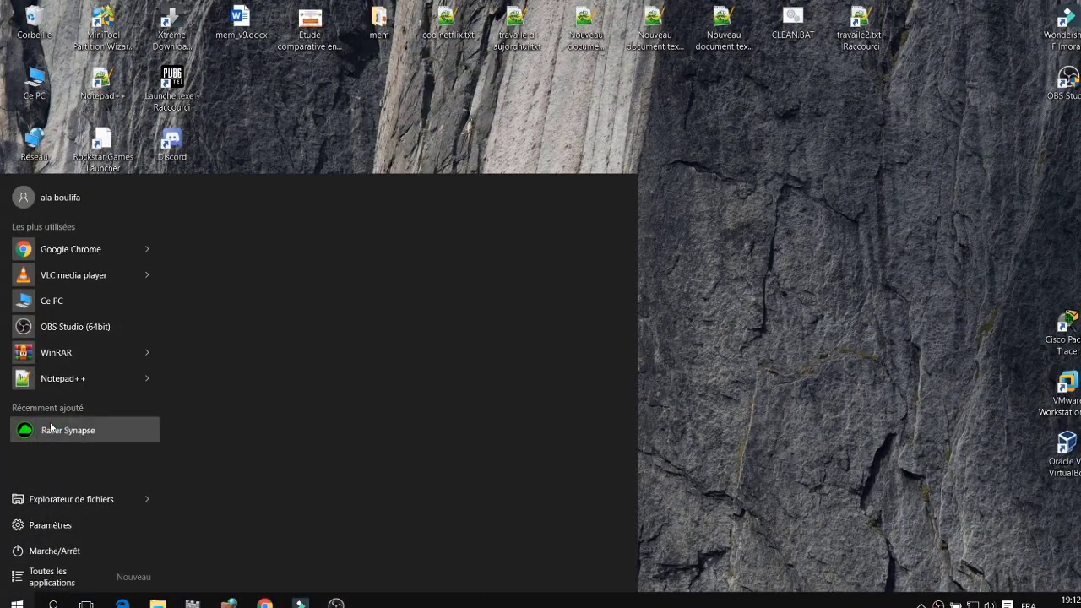
left_click(50, 428)
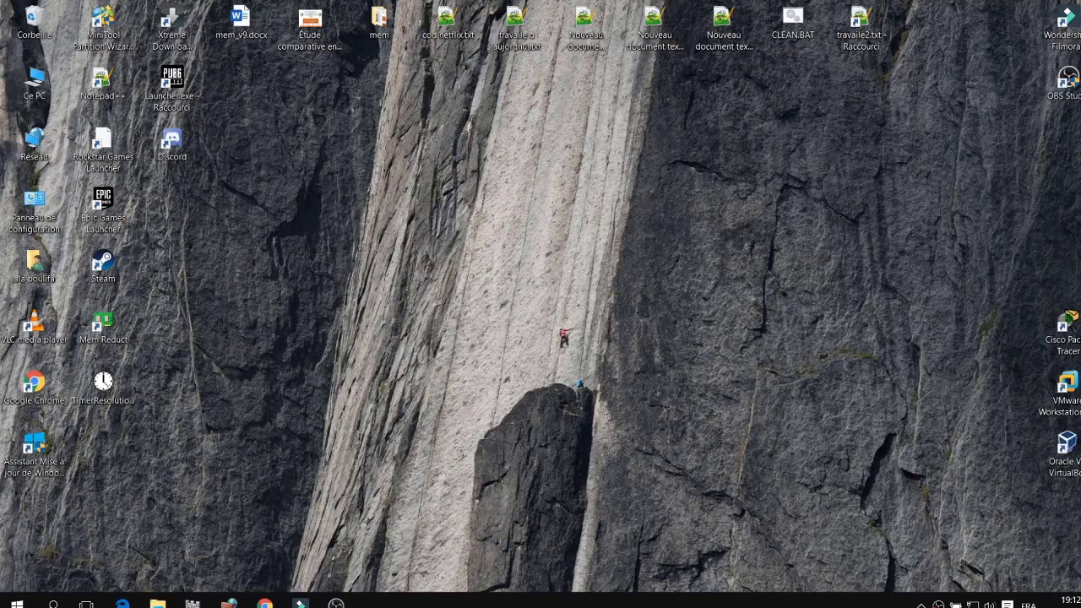
left_click(920, 605)
left_click(965, 579)
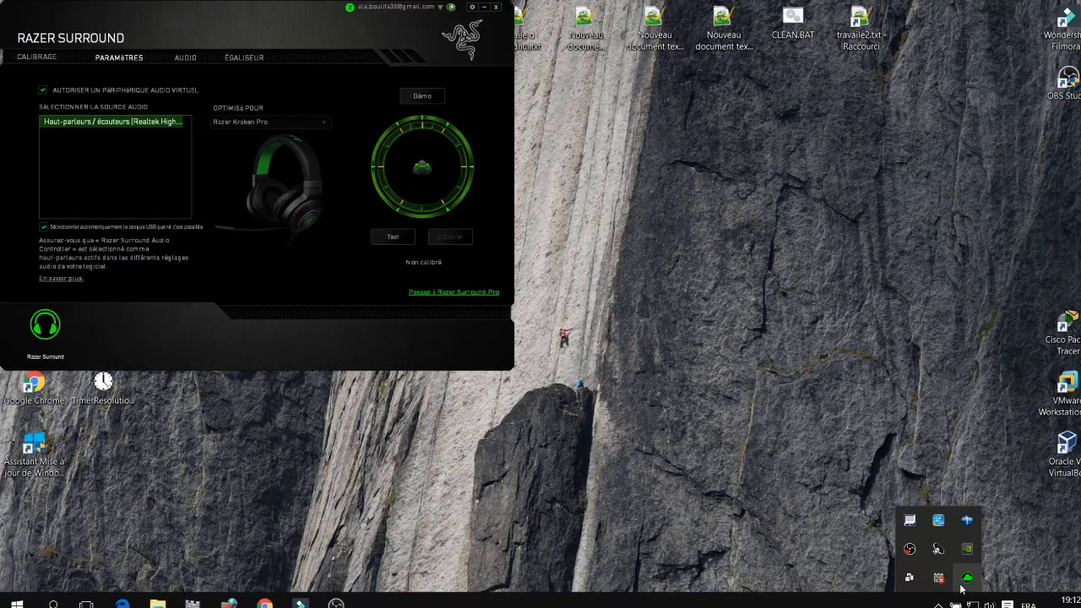
Step: Check the Razer Surround calibration page and choose Razer Kraken Pro as the headset to optimize for in the settings
left_click(57, 57)
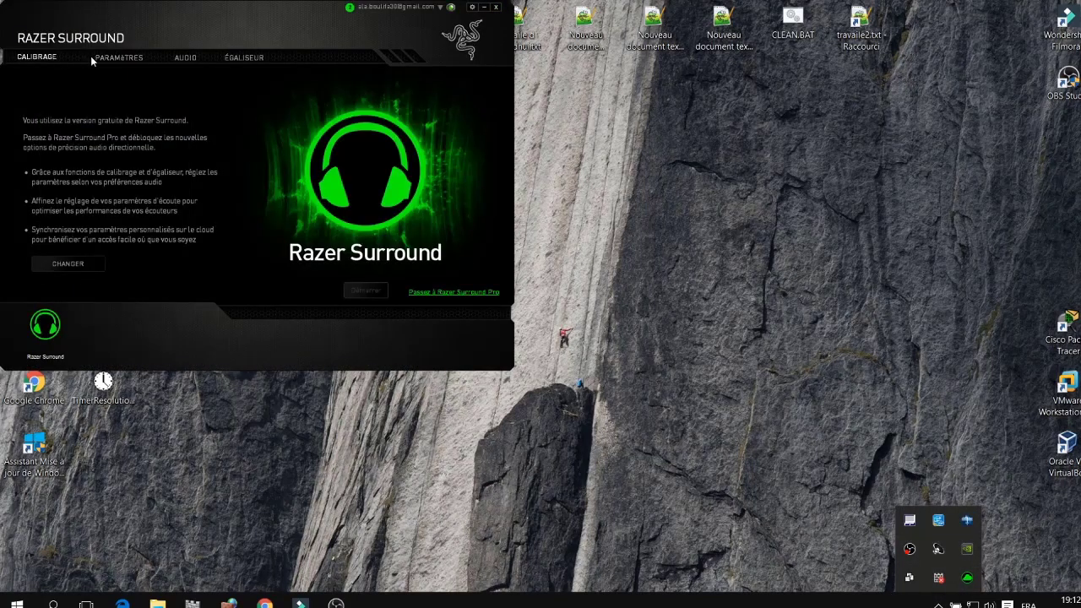
left_click(117, 58)
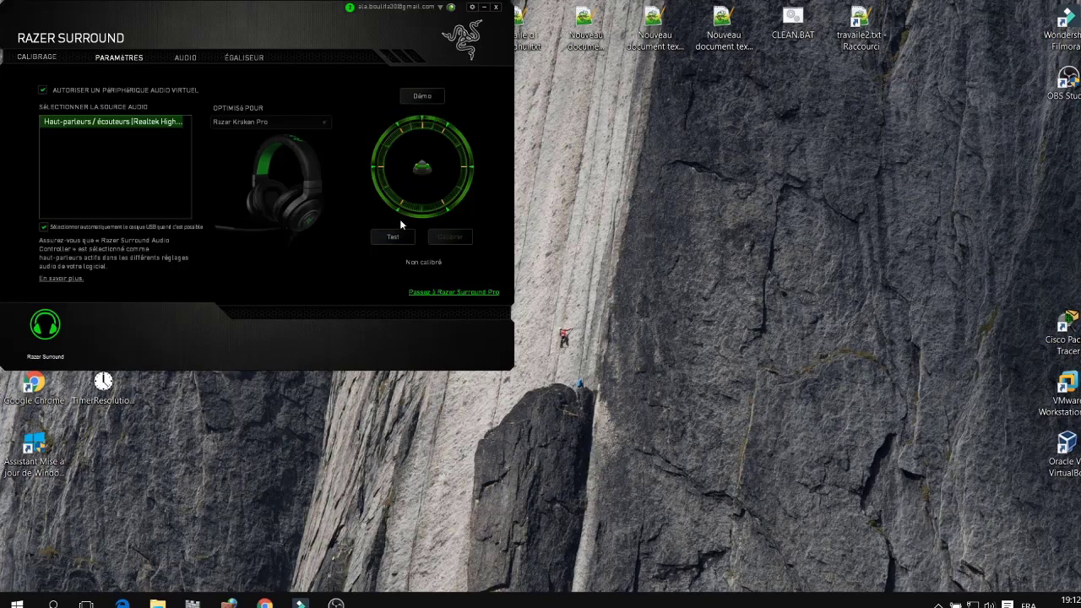
left_click(253, 123)
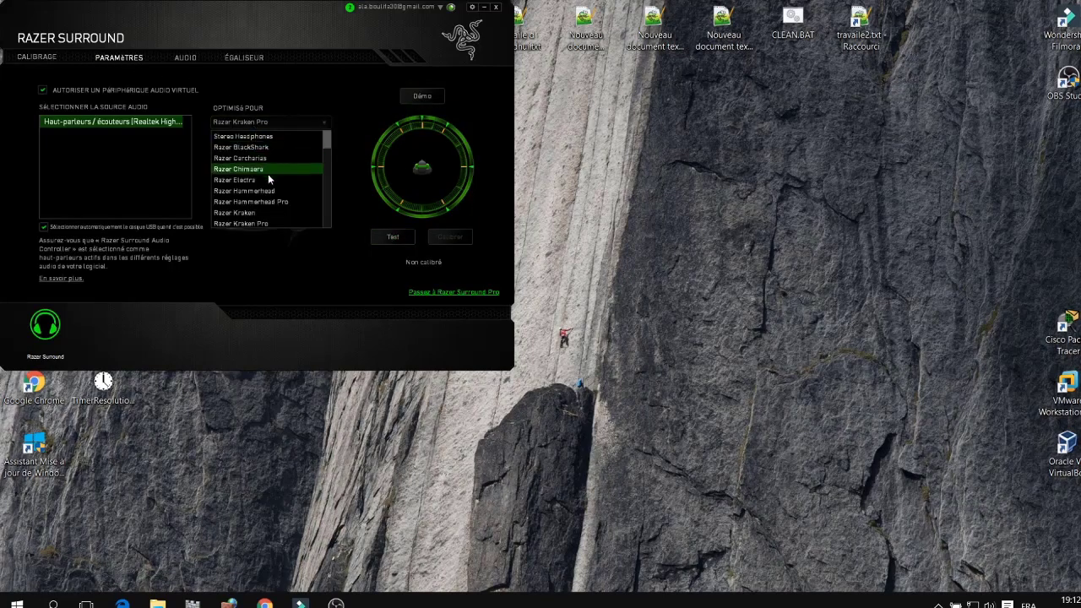
left_click(269, 223)
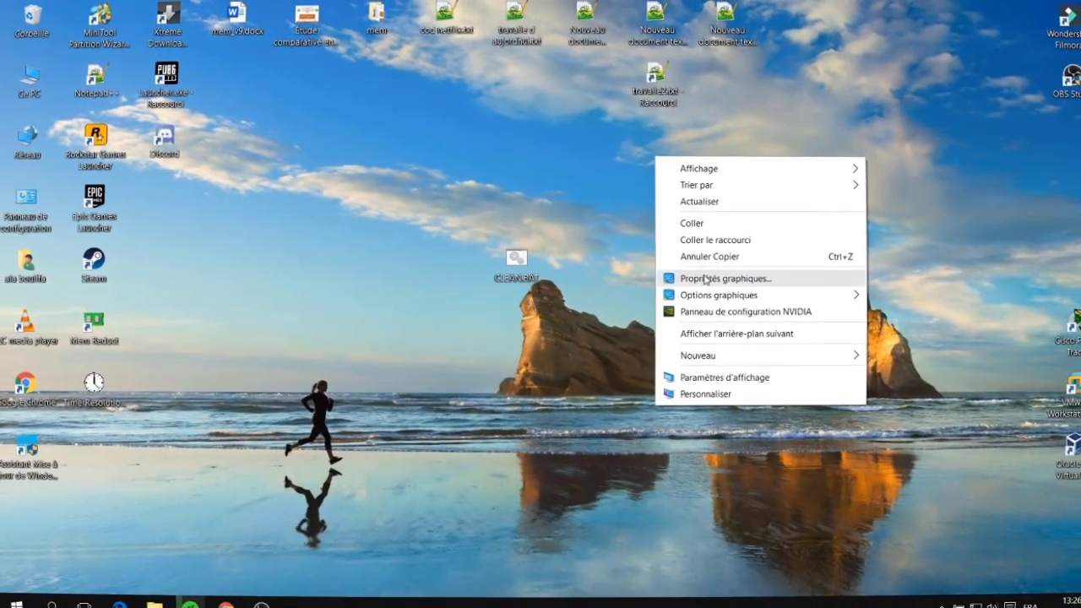
Step: Move CLEAN.BAT beside the travaille2.txt shortcut on the desktop and open the NVIDIA Control Panel near the screen's centre
left_click(701, 312)
left_click_drag(524, 284, 574, 114)
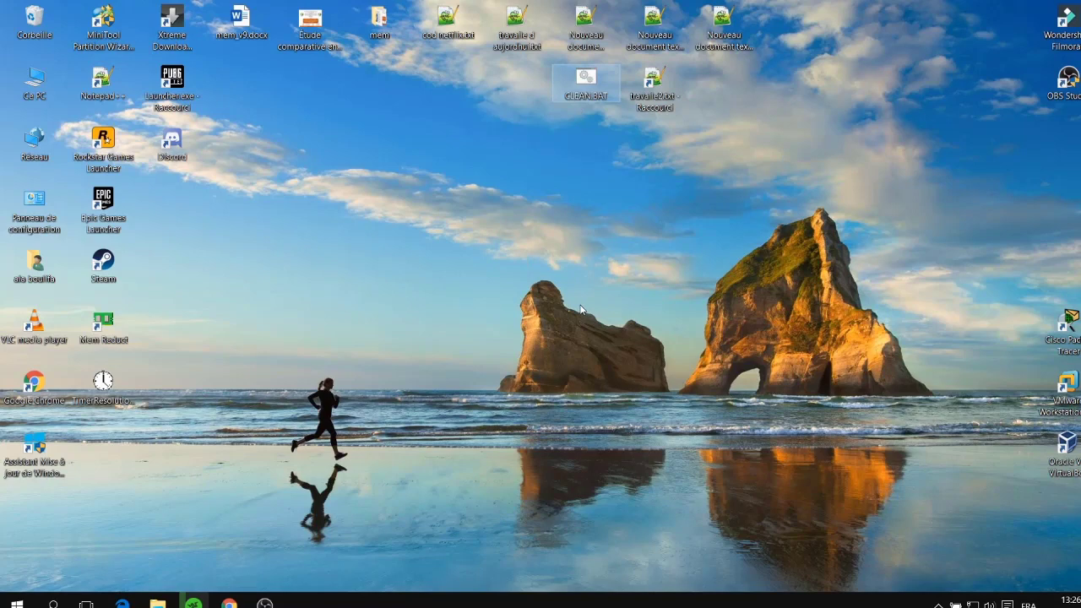
right_click(590, 293)
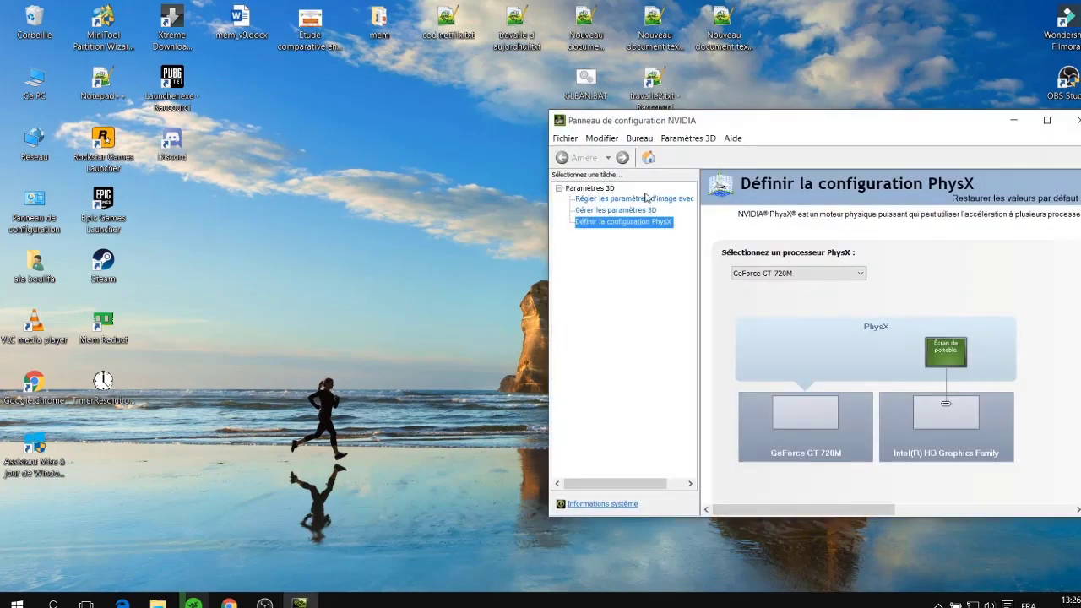
left_click_drag(646, 128, 432, 129)
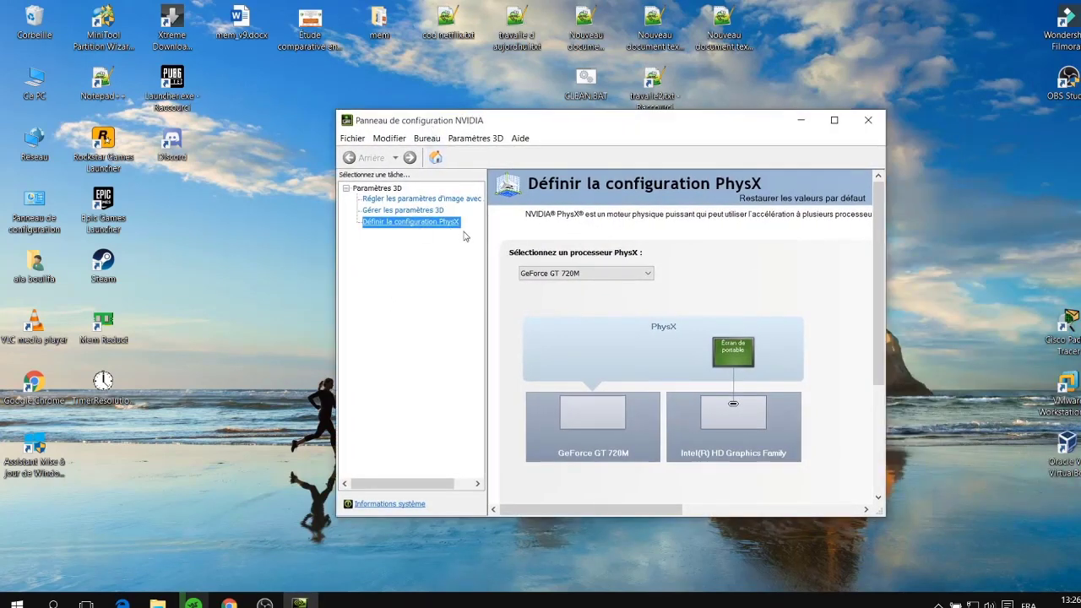
Step: Keep GeForce GT 720M as the PhysX processor and the high-performance NVIDIA processor as the preferred global graphics processor
left_click(563, 274)
left_click(563, 274)
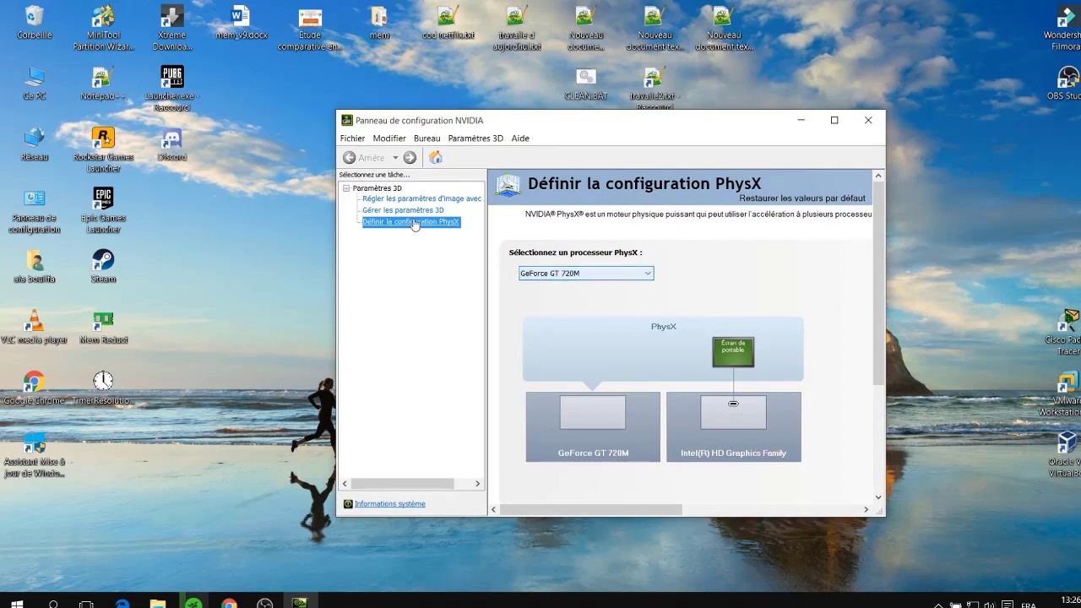
left_click(412, 211)
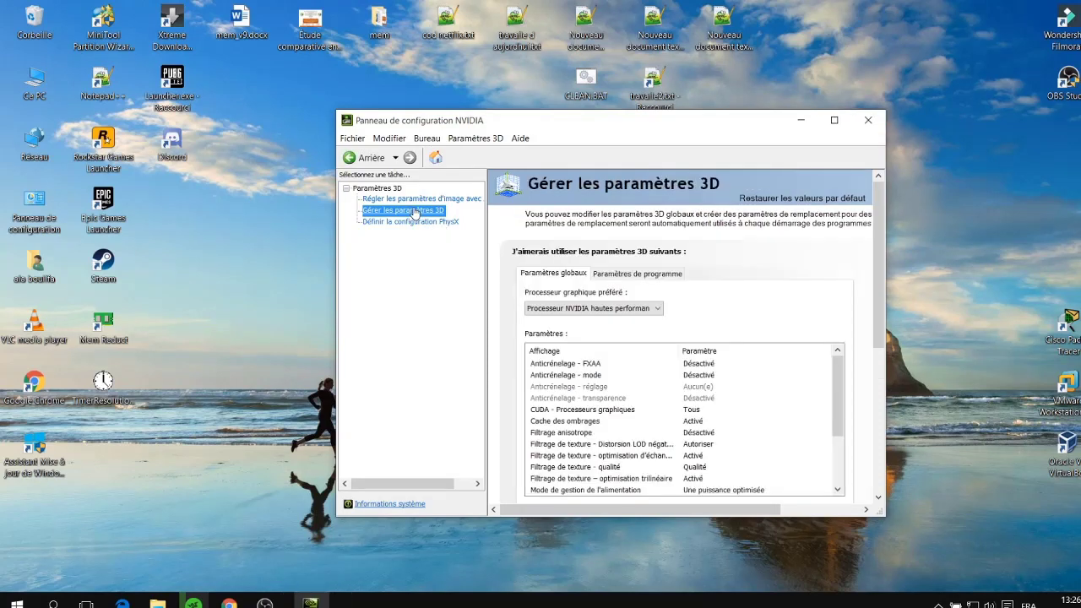
left_click(549, 308)
left_click(553, 310)
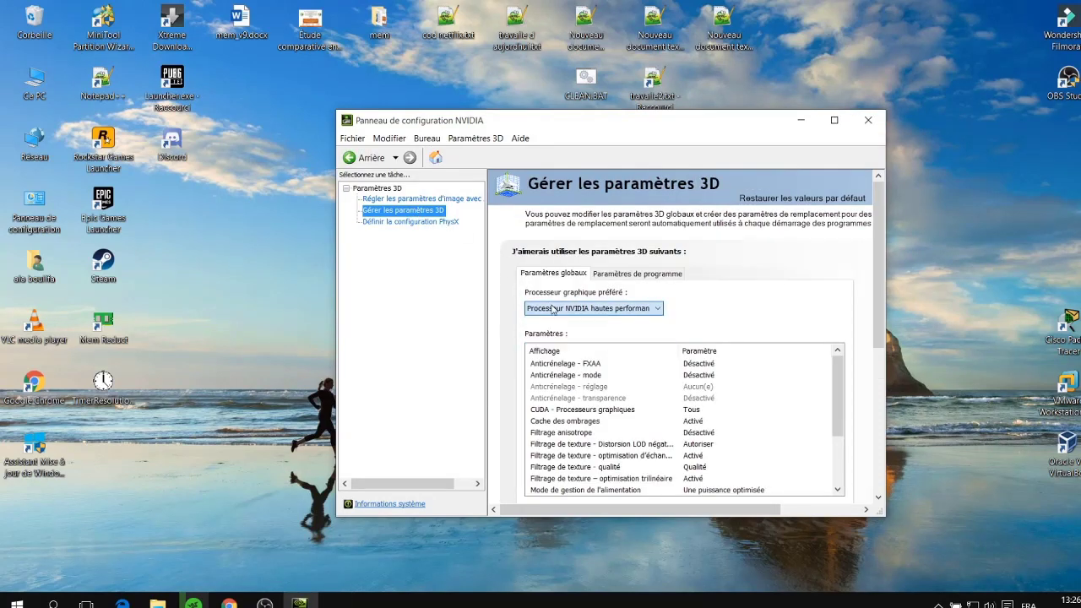
double_click(610, 123)
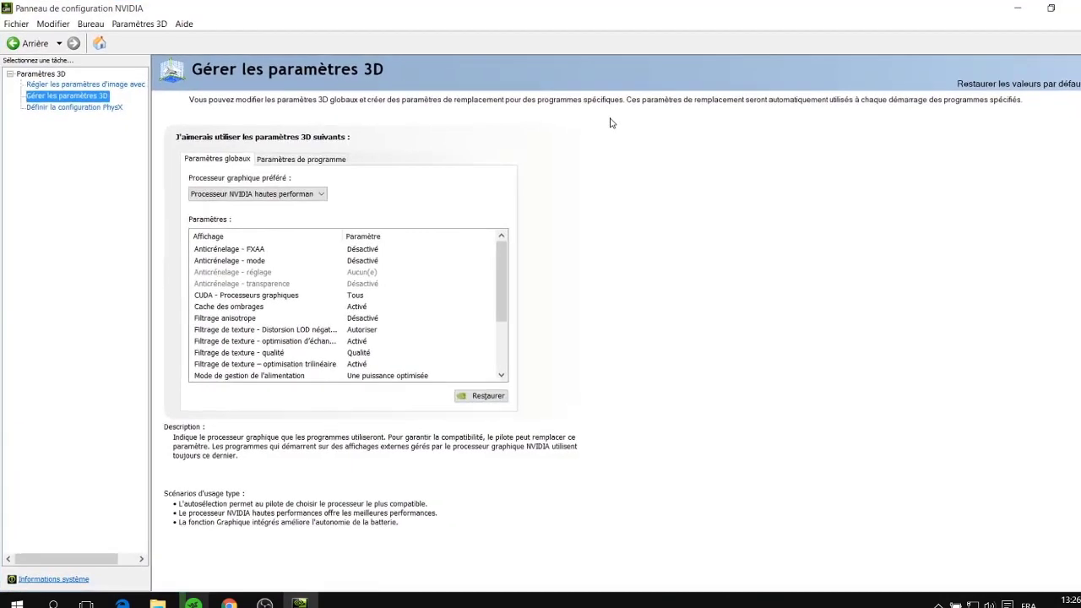
Step: Show the program-specific 3D settings with the PUBG Lite client as the program to customize, consulting the list of programs to add
left_click(321, 160)
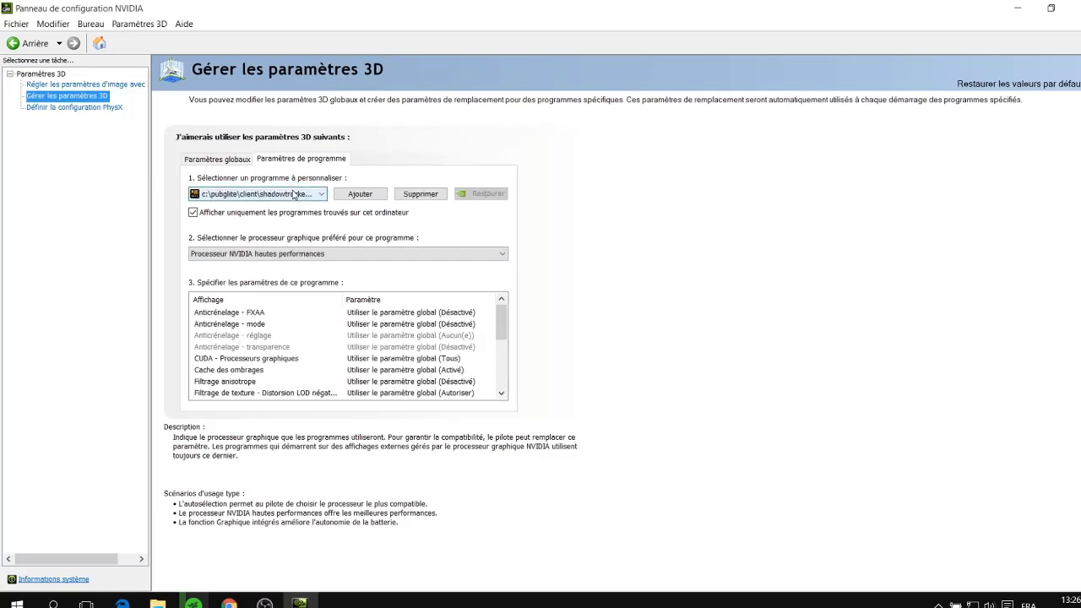
left_click(351, 194)
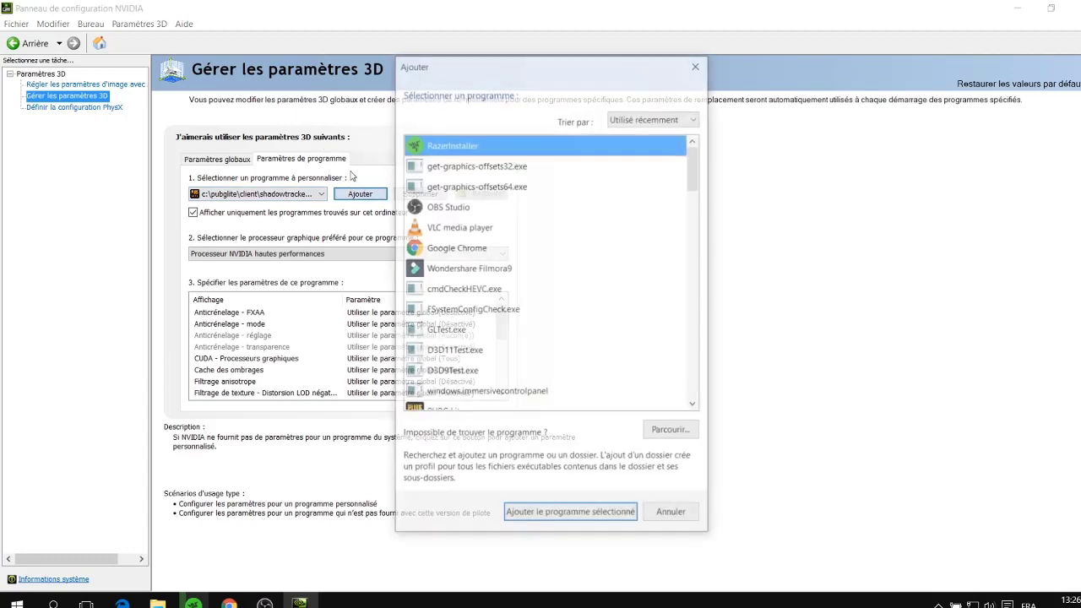
scroll(495, 344, "down", 1)
double_click(476, 357)
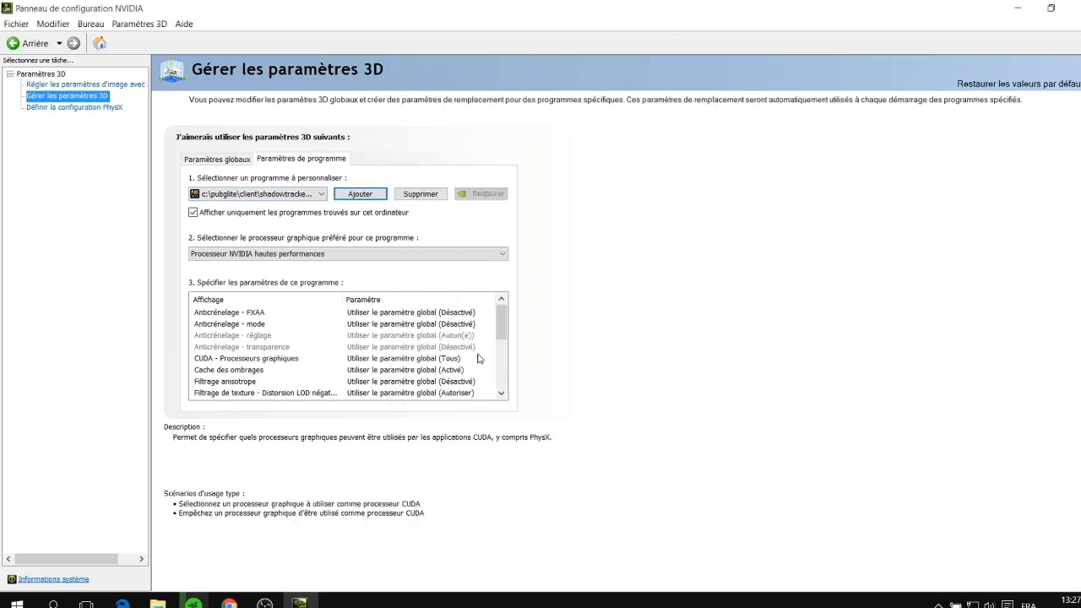
Step: Set the high-performance NVIDIA processor as the preferred graphics processor for the PUBG Lite client and apply the change
left_click(287, 255)
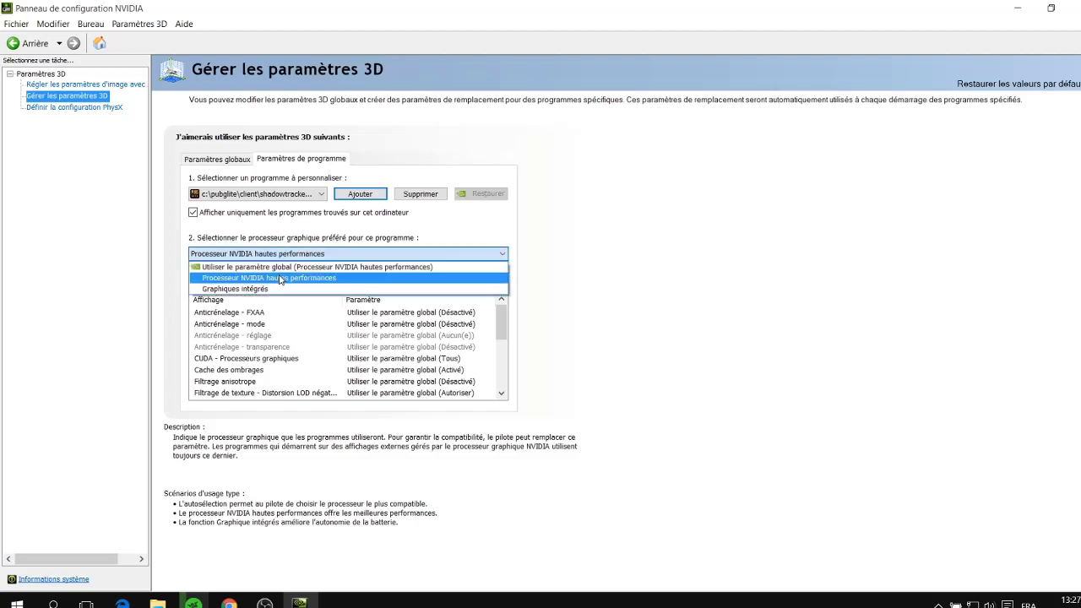
left_click(280, 280)
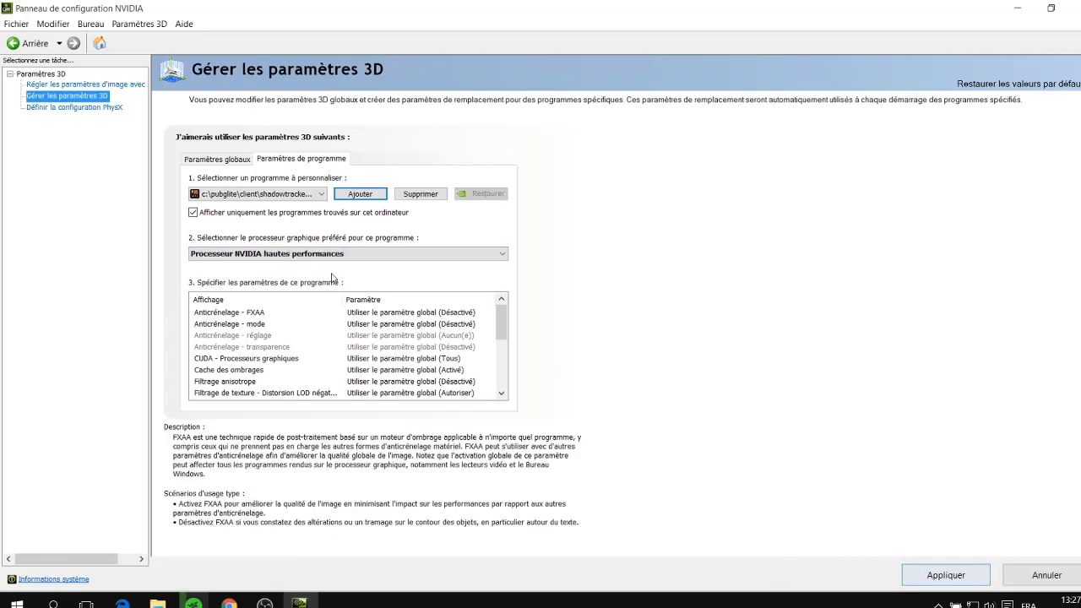
left_click(295, 255)
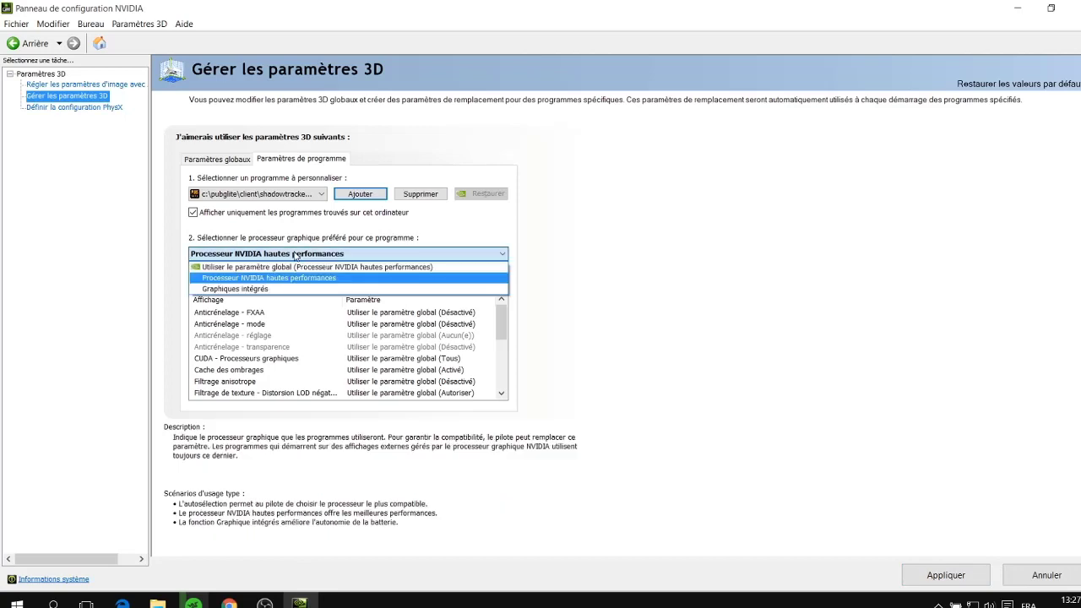
left_click(286, 282)
left_click(923, 578)
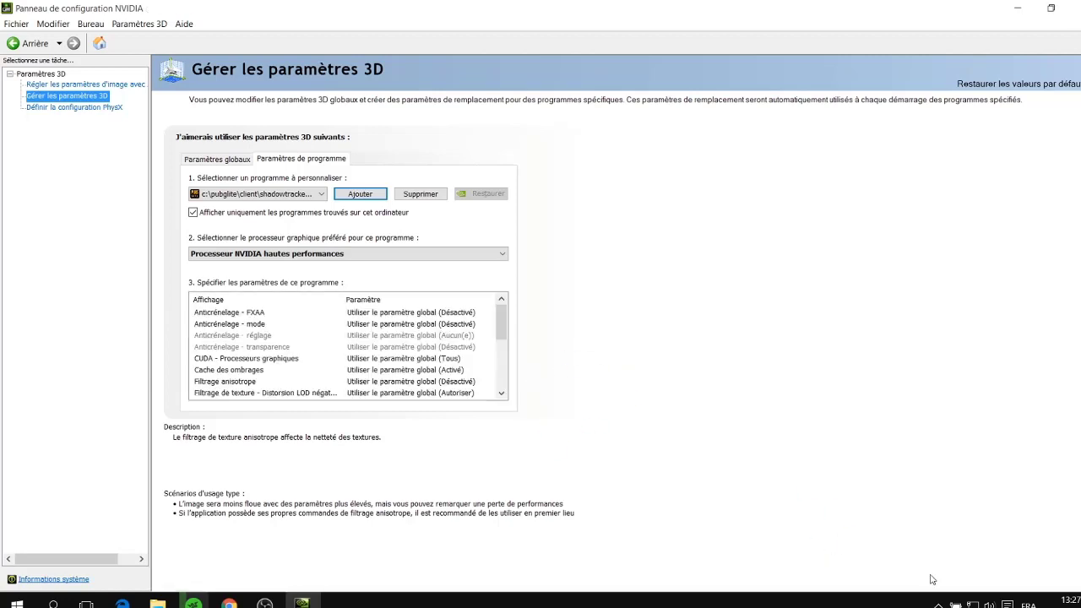
Step: Check the PUBG Lite entry in the list of customizable programs and close the NVIDIA Control Panel
left_click(289, 193)
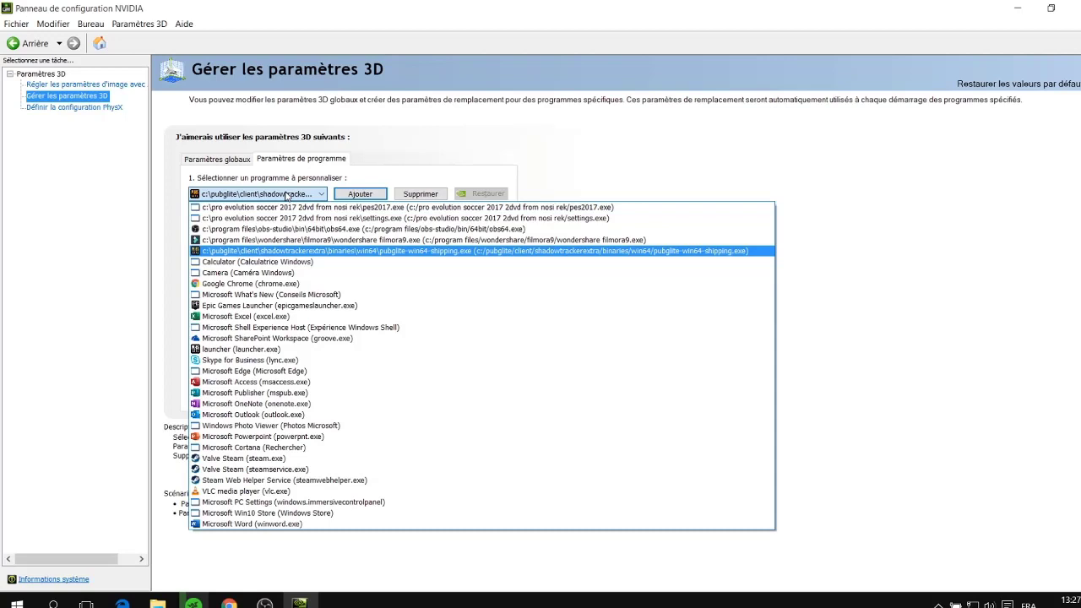
left_click(1019, 258)
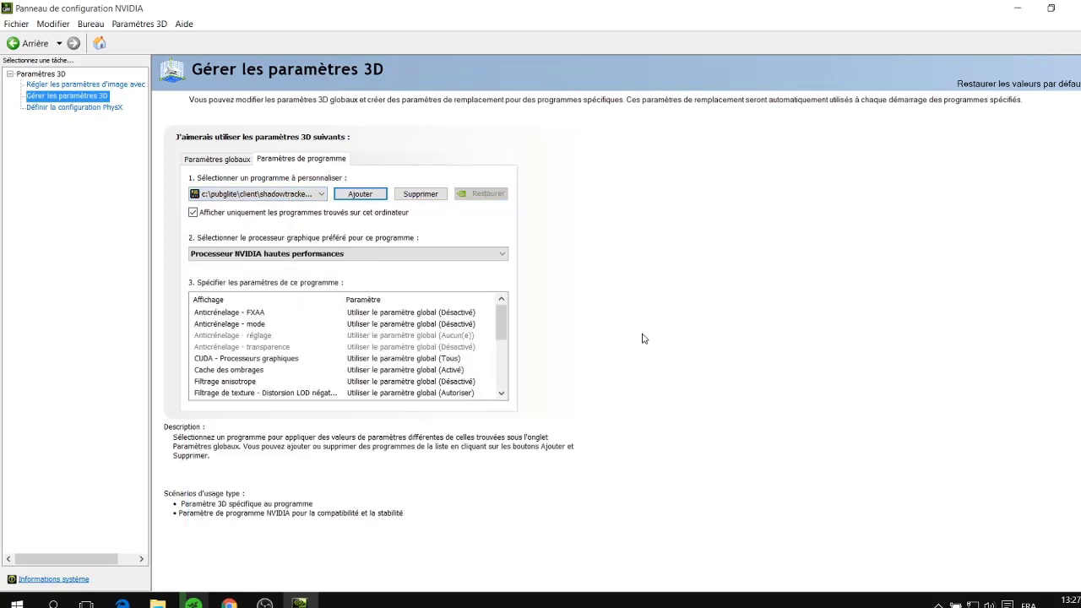
left_click(1053, 7)
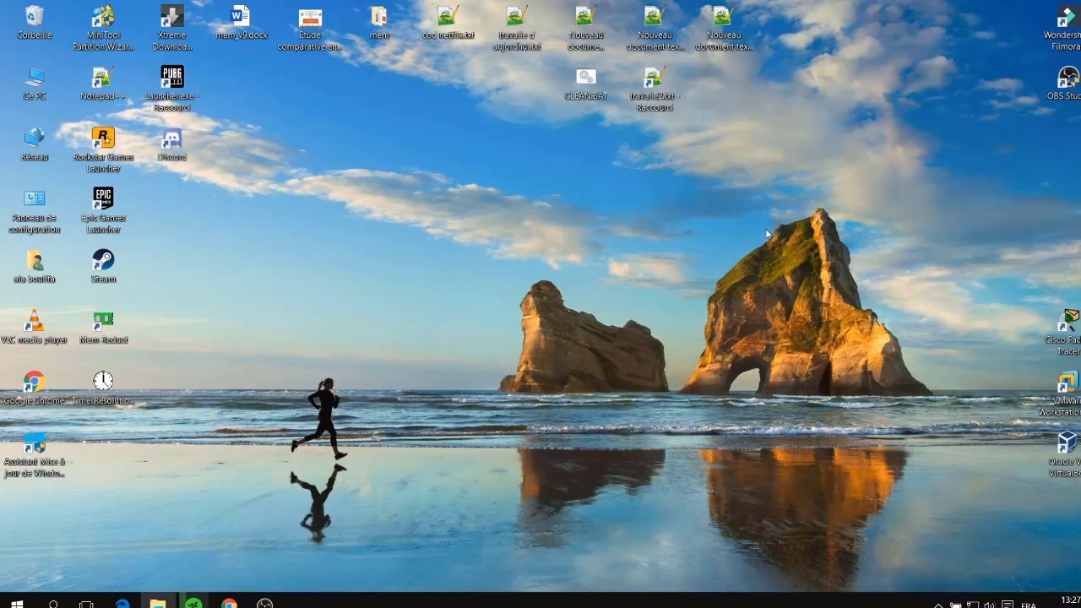